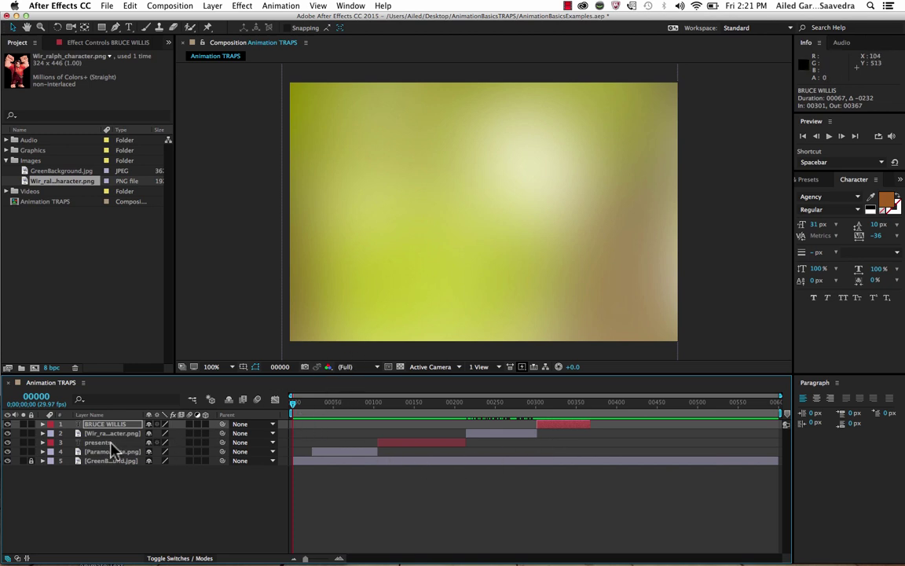
Step: Scrub through the finished Animation TRAPS timeline to review its logo, text and character layers
left_click_drag(294, 404, 595, 389)
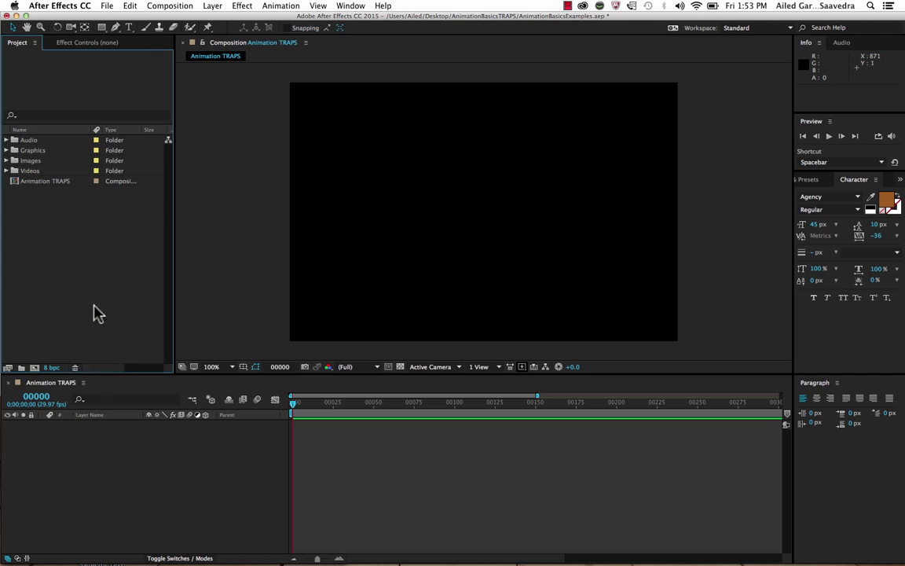
Step: Add GreenBackground.jpg from the Images folder to the Animation TRAPS composition
left_click(6, 160)
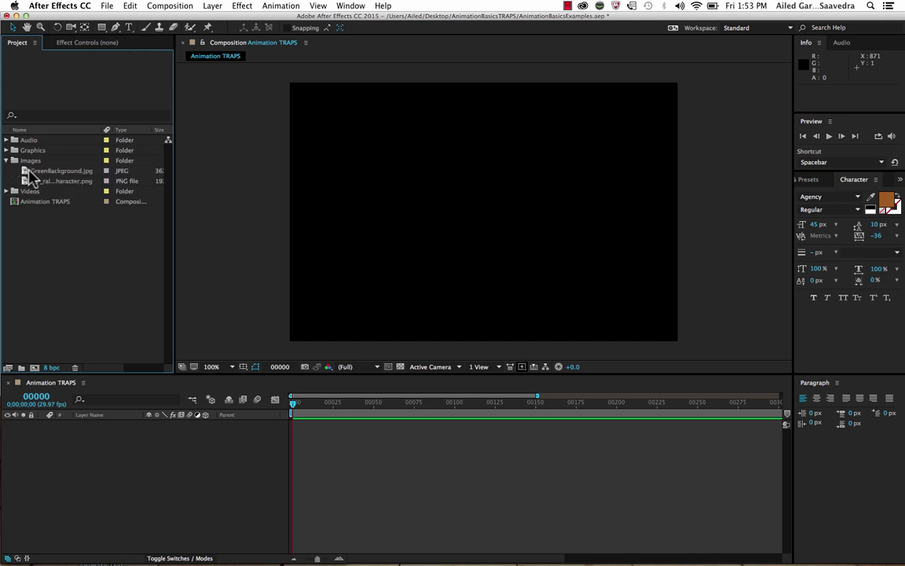
left_click(29, 171)
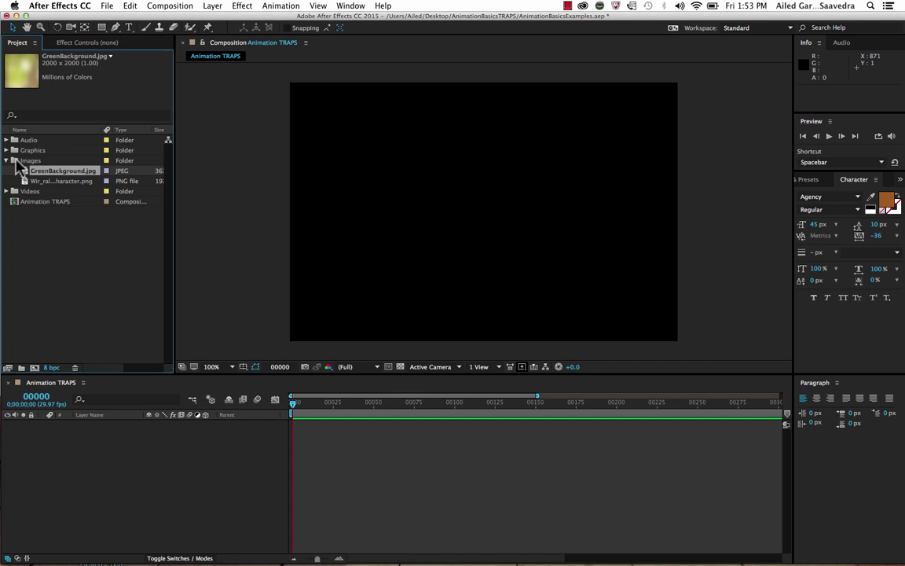
left_click_drag(43, 179, 378, 200)
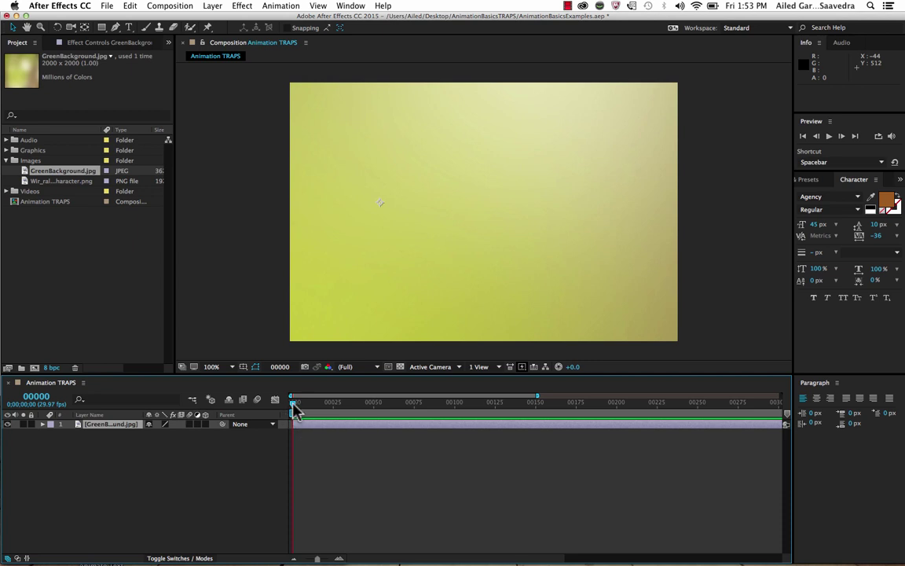
Step: Reveal the green background layer's Transform properties and set its Scale to 36%
left_click_drag(295, 408, 244, 413)
left_click_drag(319, 558, 305, 559)
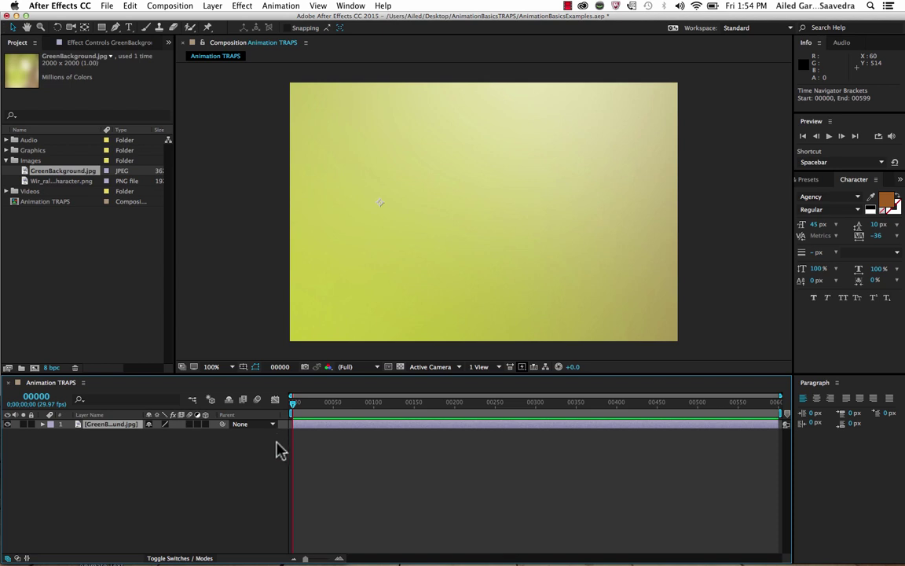
left_click(308, 475)
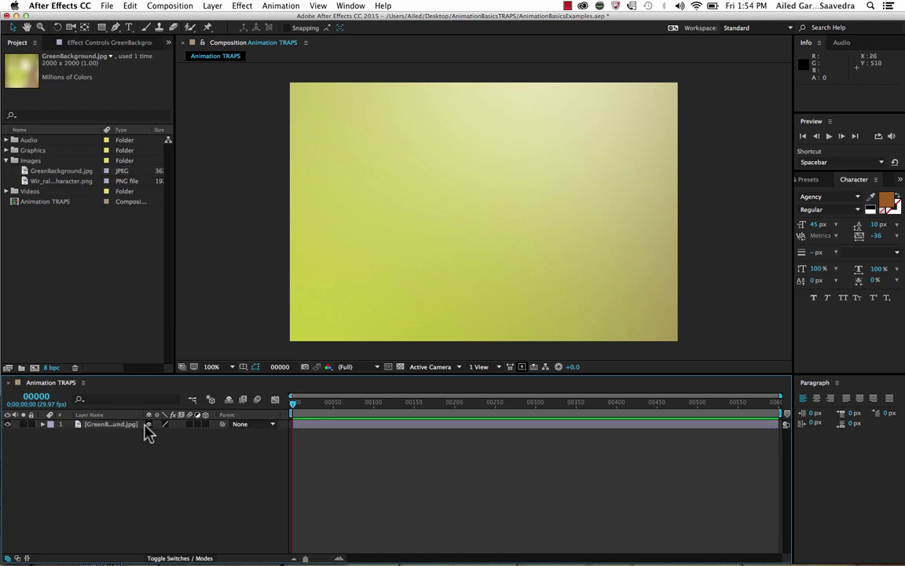
left_click(42, 424)
left_click(52, 435)
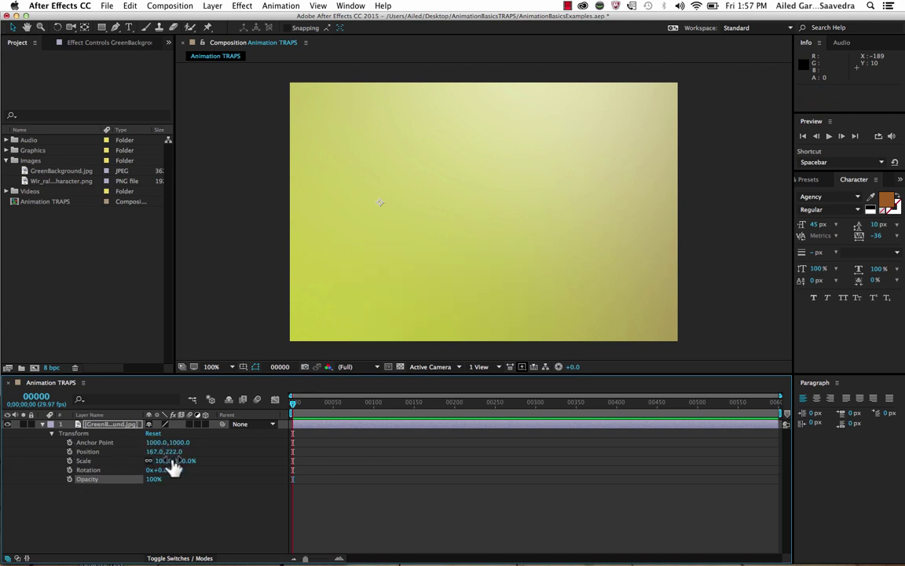
left_click_drag(183, 467, 147, 461)
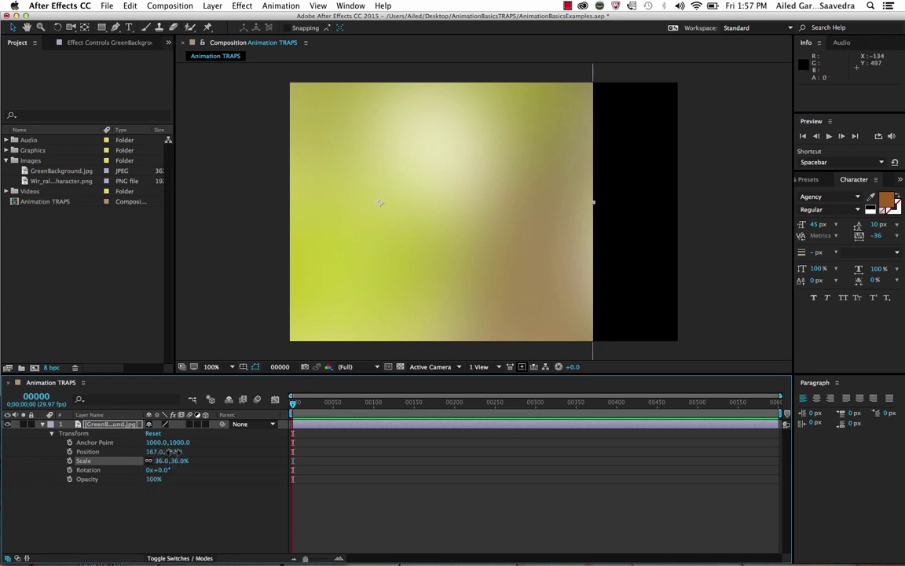
Step: Reposition the green background to about 353, 253 so that it covers the whole frame
left_click_drag(172, 452, 249, 445)
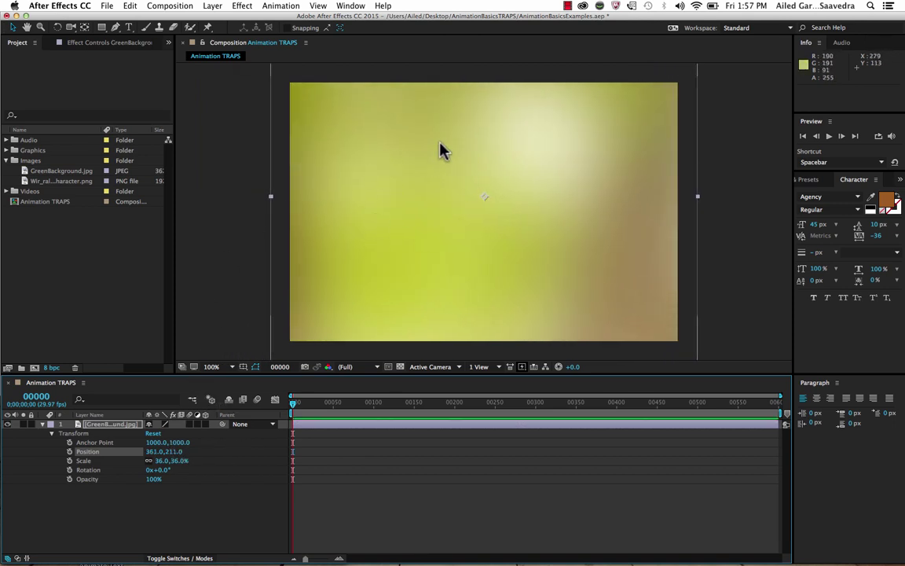
left_click_drag(434, 196, 421, 158)
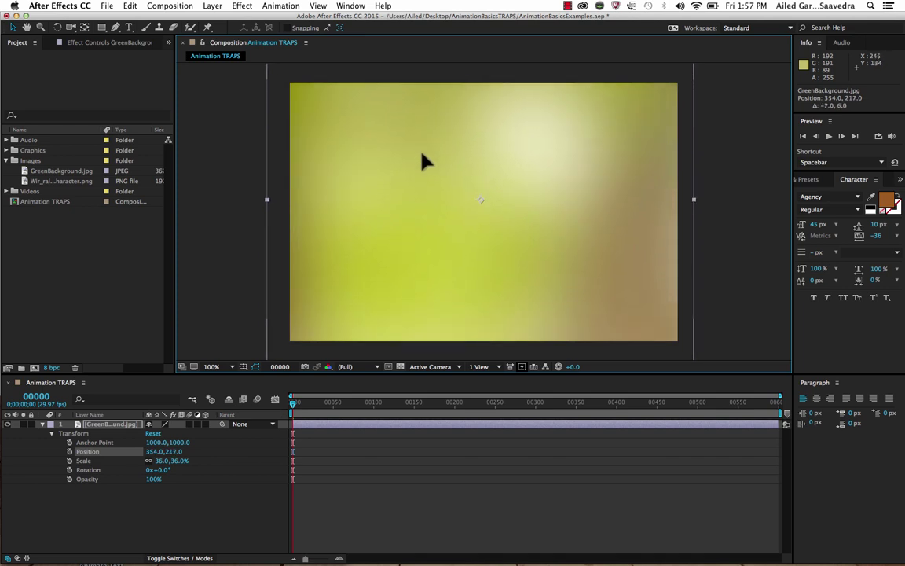
mouse_move(361, 205)
left_mouse_down()
mouse_move(368, 253)
mouse_move(363, 211)
mouse_move(364, 219)
left_mouse_up()
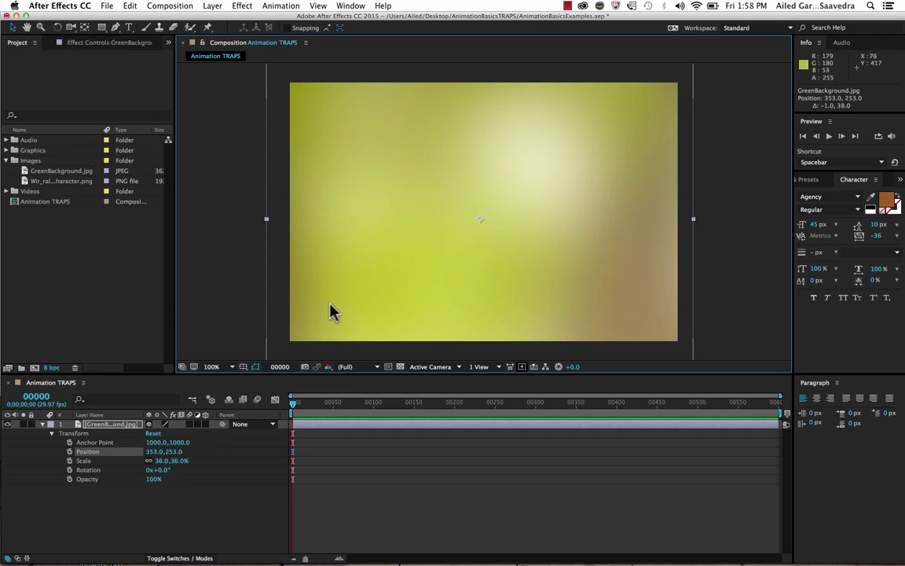
Step: Shrink the green background proportionally to about 33.4% using its corner handle in the composition view
left_click(13, 28)
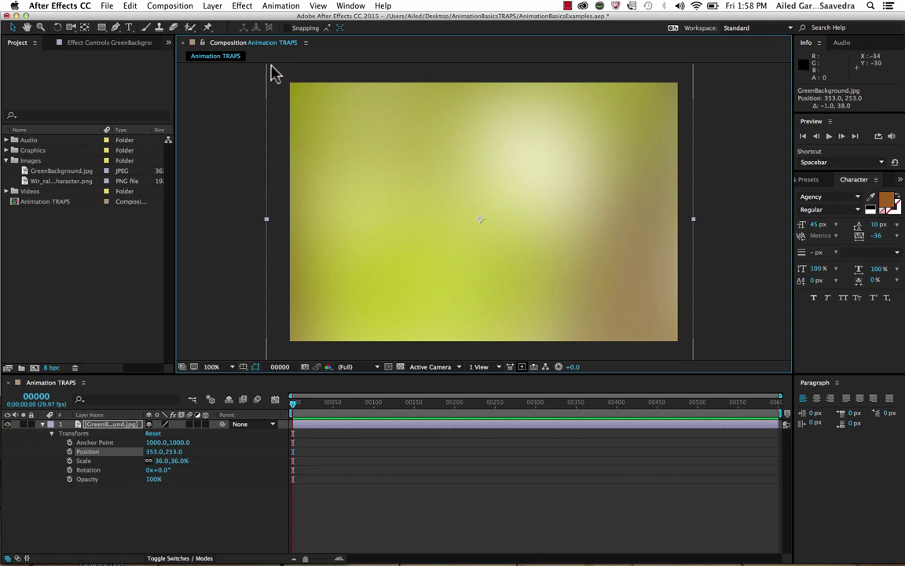
left_click(232, 367)
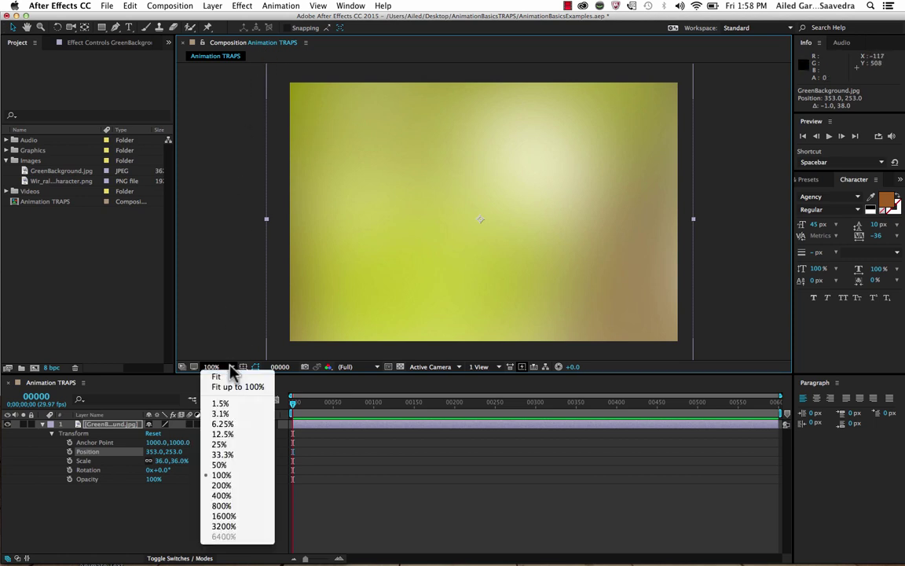
left_click(236, 465)
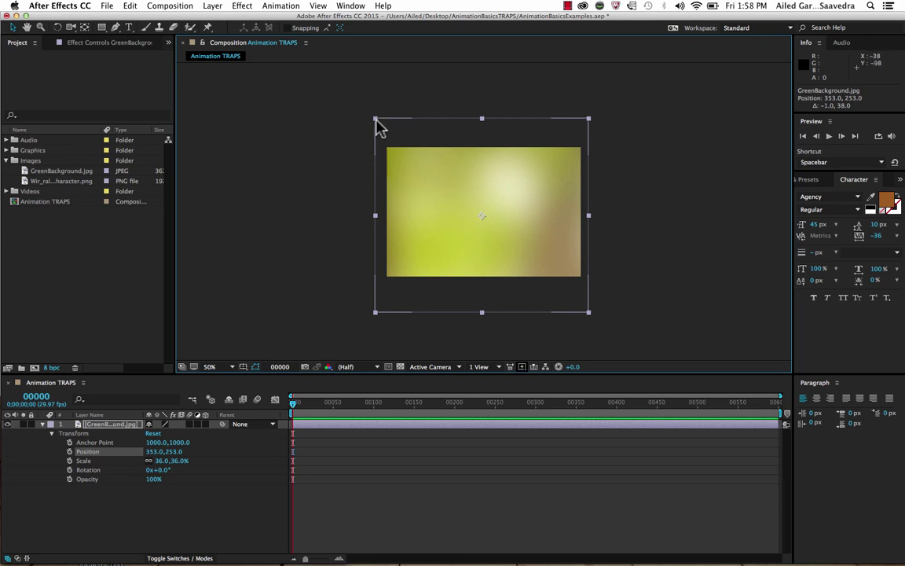
mouse_move(375, 119)
left_mouse_down()
mouse_move(386, 127)
mouse_move(377, 128)
left_mouse_up()
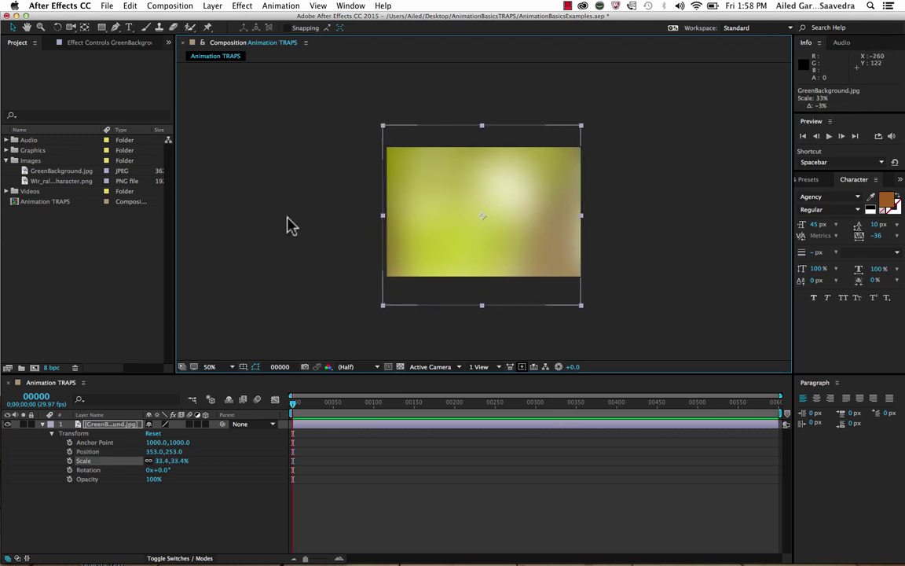
left_click(217, 367)
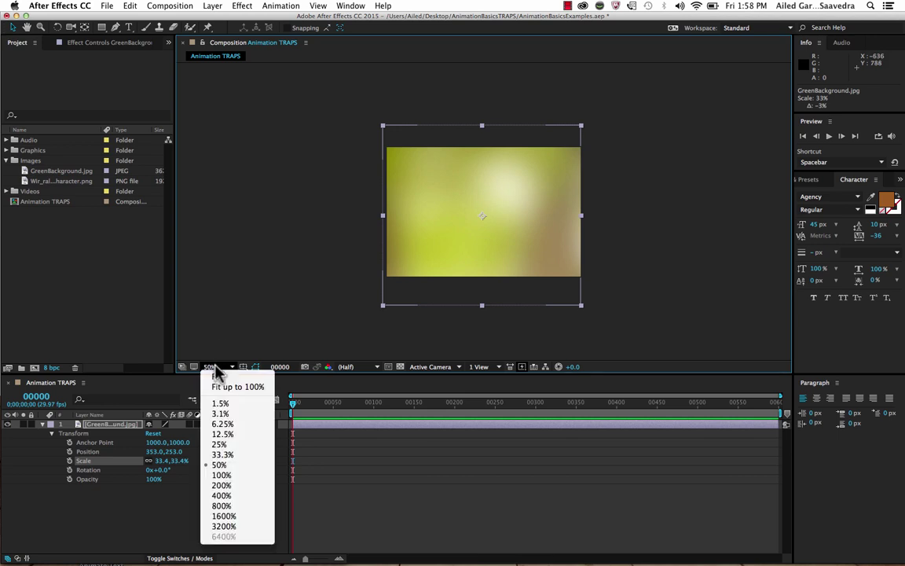
left_click(220, 476)
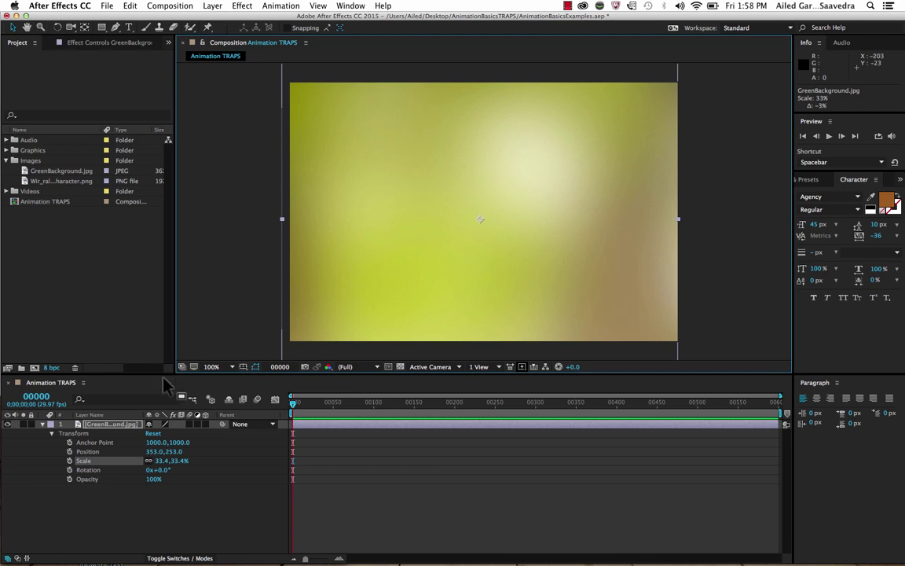
Step: Collapse the green background layer's properties and lock the layer
left_click(172, 503)
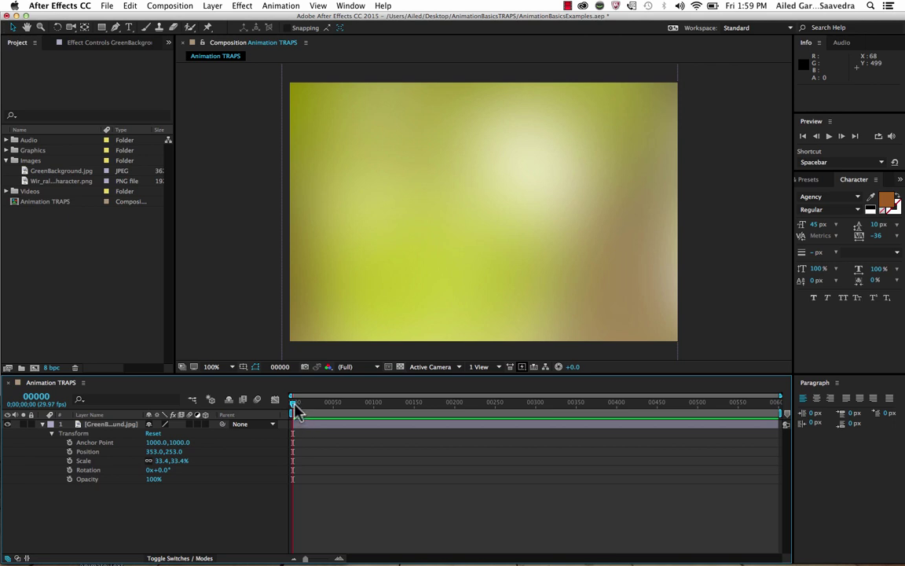
left_click_drag(295, 407, 257, 406)
left_click(50, 433)
left_click(43, 424)
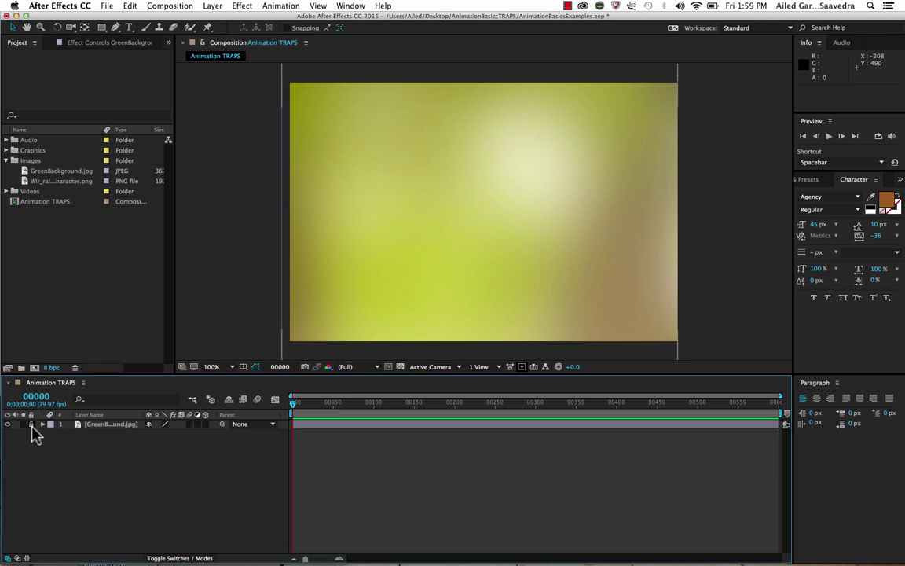
Step: Place ParamountLogoWhite.png from the Graphics folder in the upper middle of the frame, at about 345, 179
left_click(7, 161)
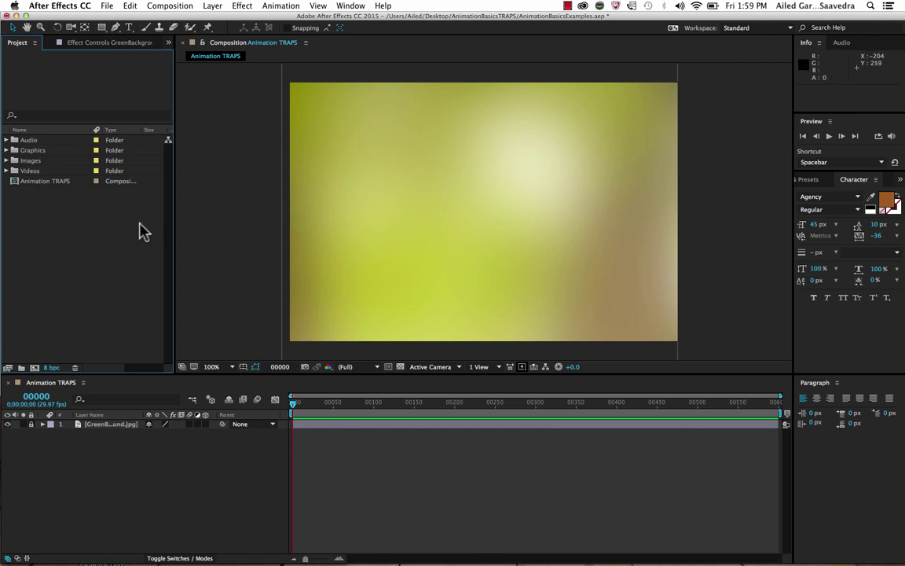
left_click(8, 150)
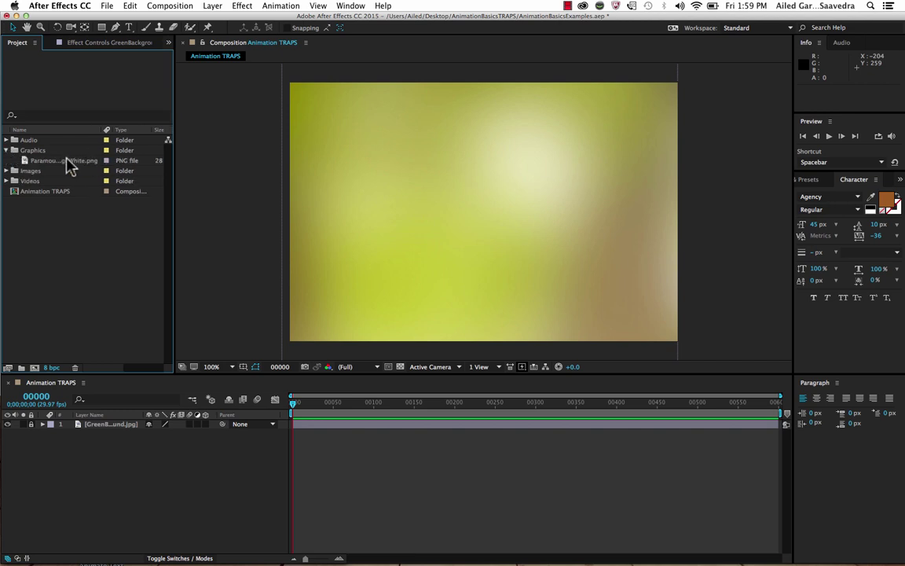
left_click_drag(65, 158, 476, 167)
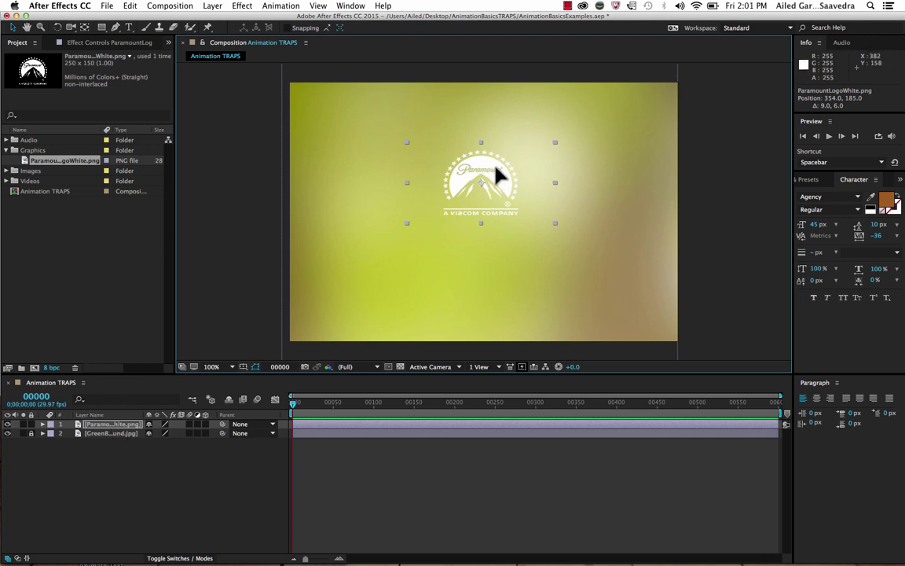
left_click_drag(502, 176, 499, 155)
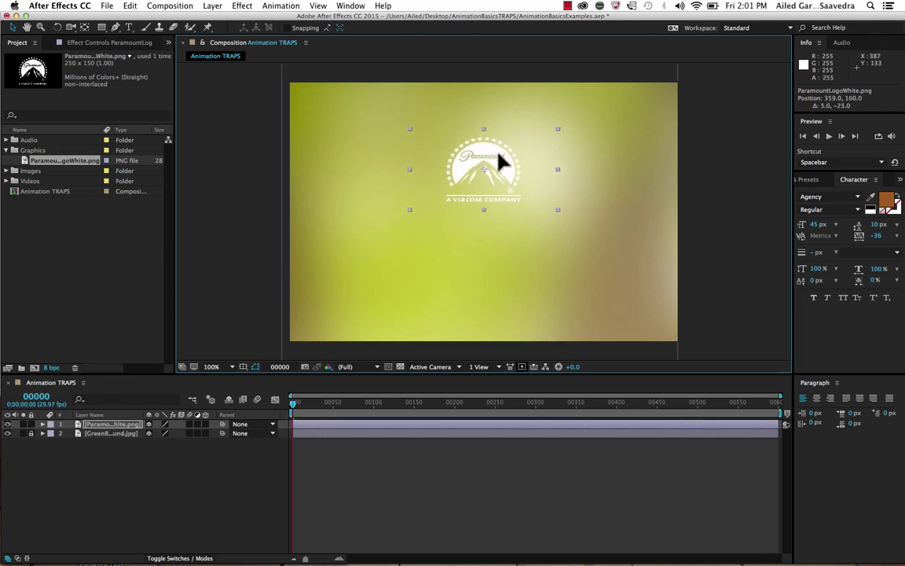
key("super+z")
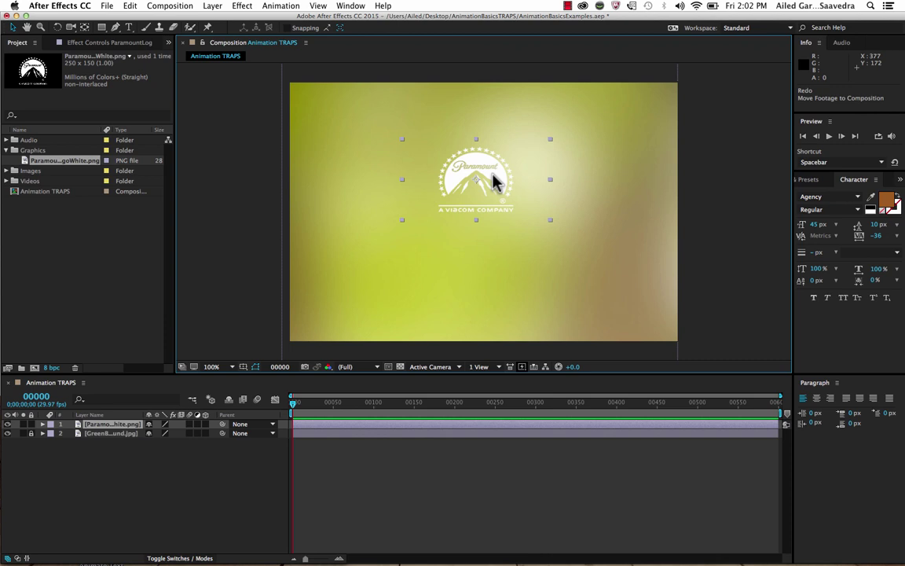
Step: Trim the Paramount logo layer to start at frame 24 and end at frame 104, and preview its timing
left_click(294, 424)
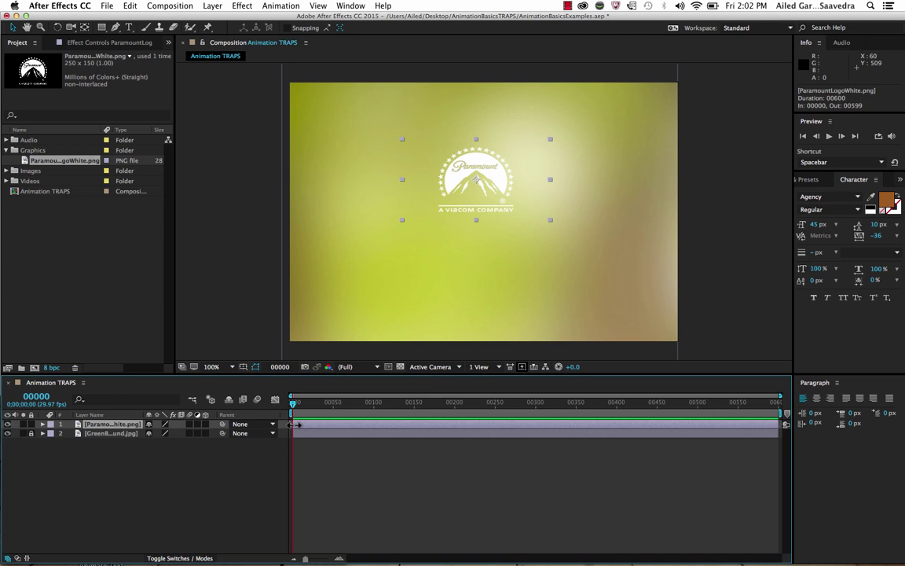
left_click_drag(295, 424, 313, 421)
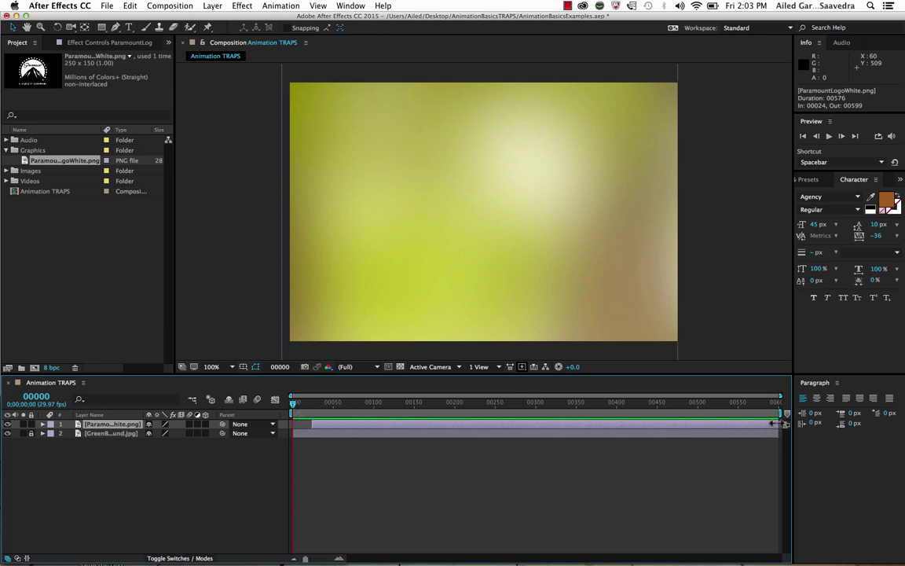
left_click_drag(774, 424, 375, 413)
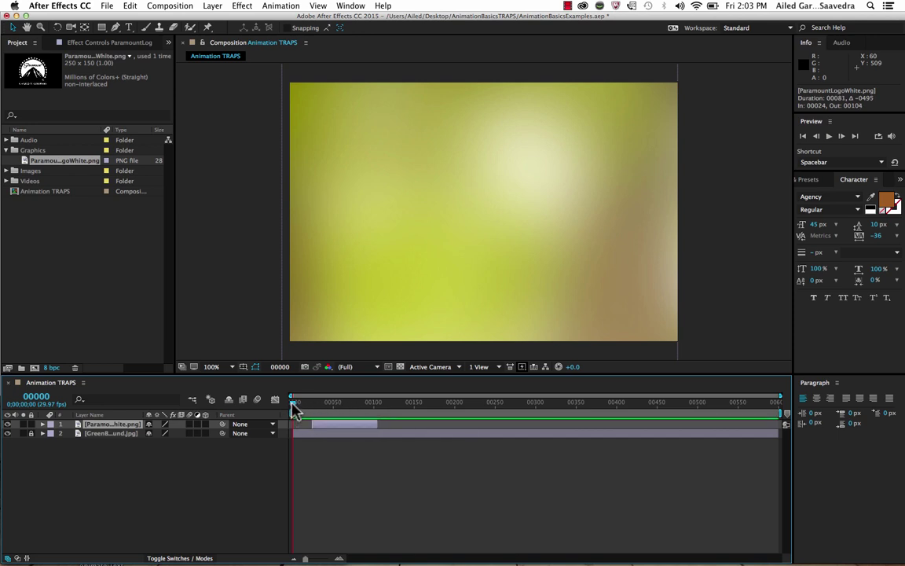
key("space")
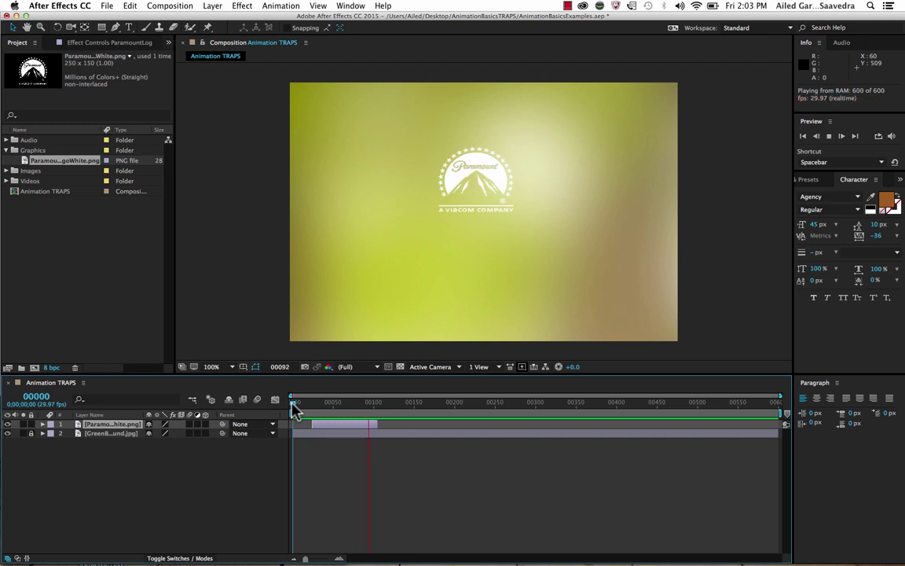
mouse_move(295, 412)
left_mouse_down()
mouse_move(404, 410)
mouse_move(290, 415)
left_mouse_up()
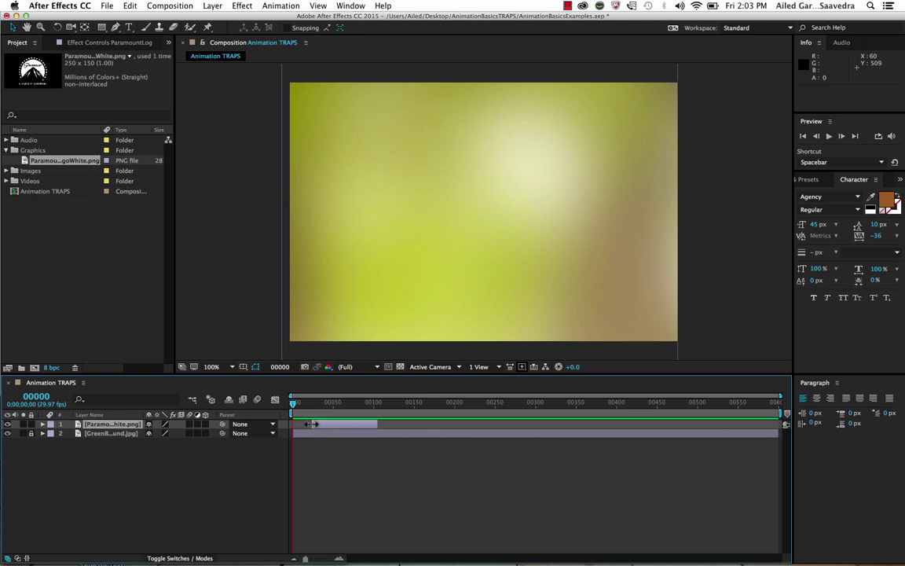
Step: Move the current time to the logo layer's start at frame 24 and show only its Scale property
left_click(312, 406)
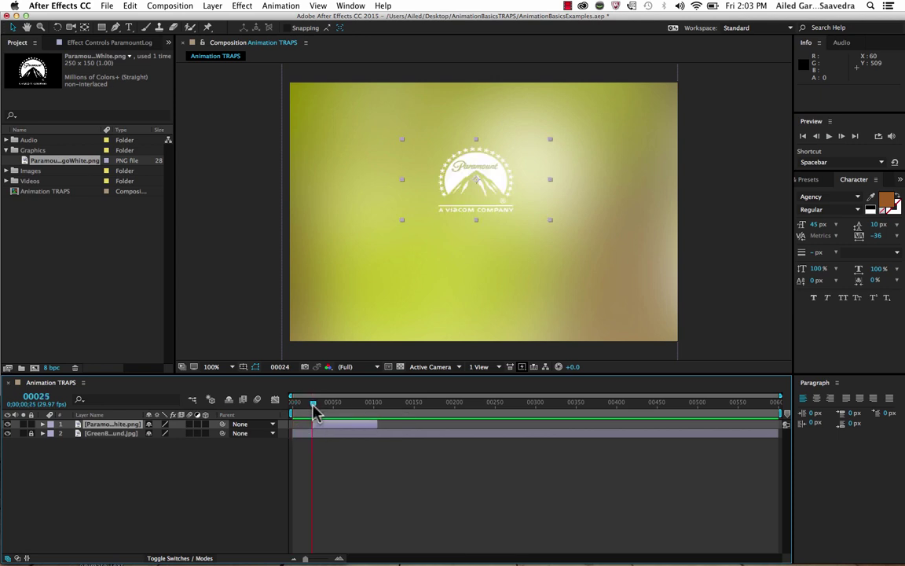
mouse_move(312, 404)
left_mouse_down()
mouse_move(372, 409)
mouse_move(380, 432)
mouse_move(370, 408)
mouse_move(293, 404)
mouse_move(369, 407)
mouse_move(290, 408)
mouse_move(314, 407)
left_mouse_up()
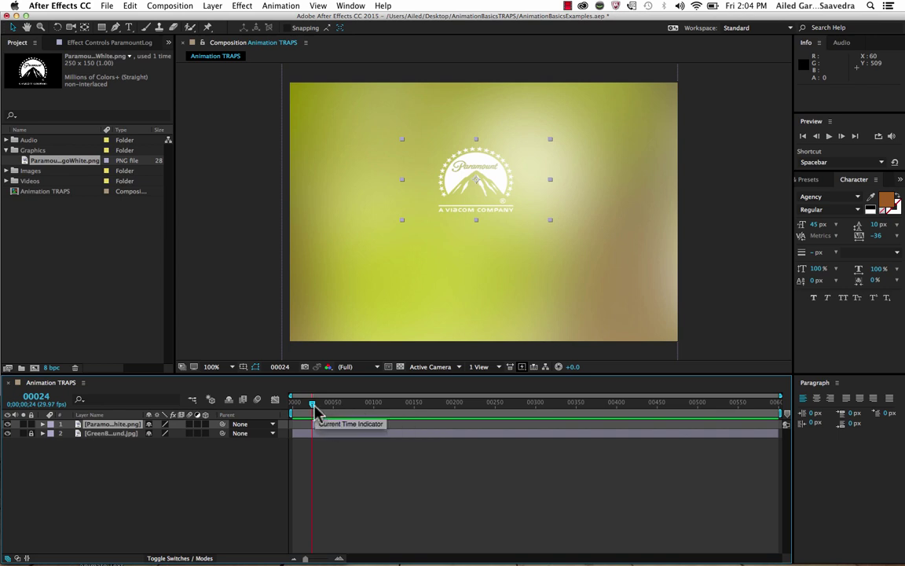
left_click(43, 424)
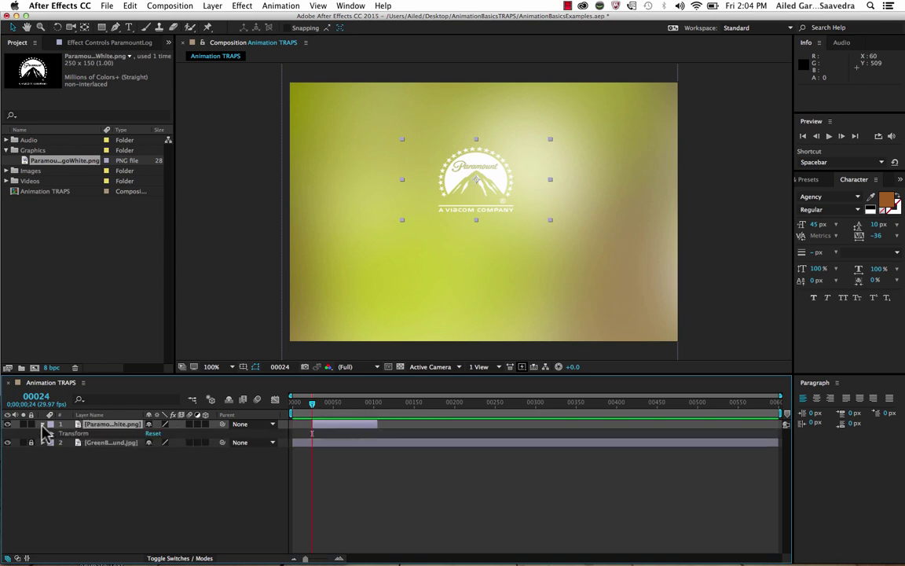
left_click(52, 434)
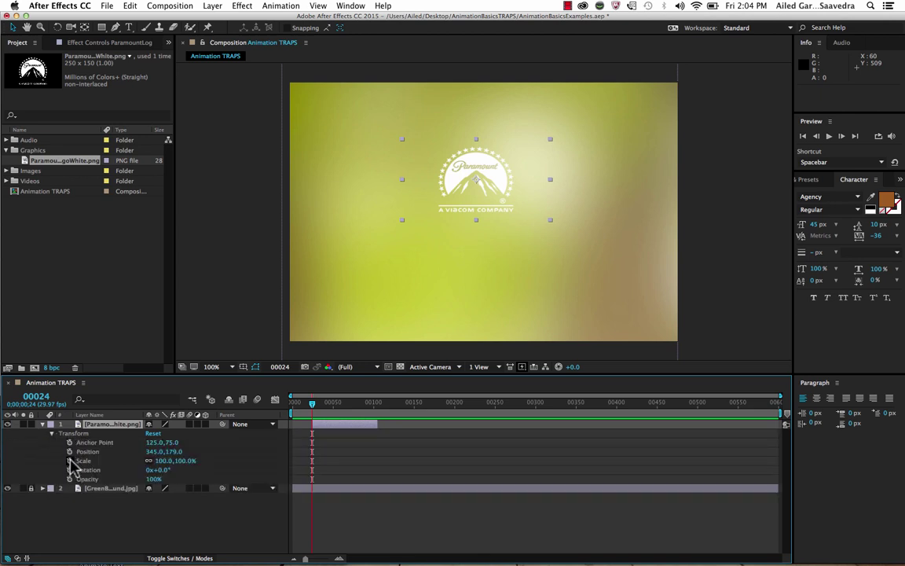
left_click(43, 424)
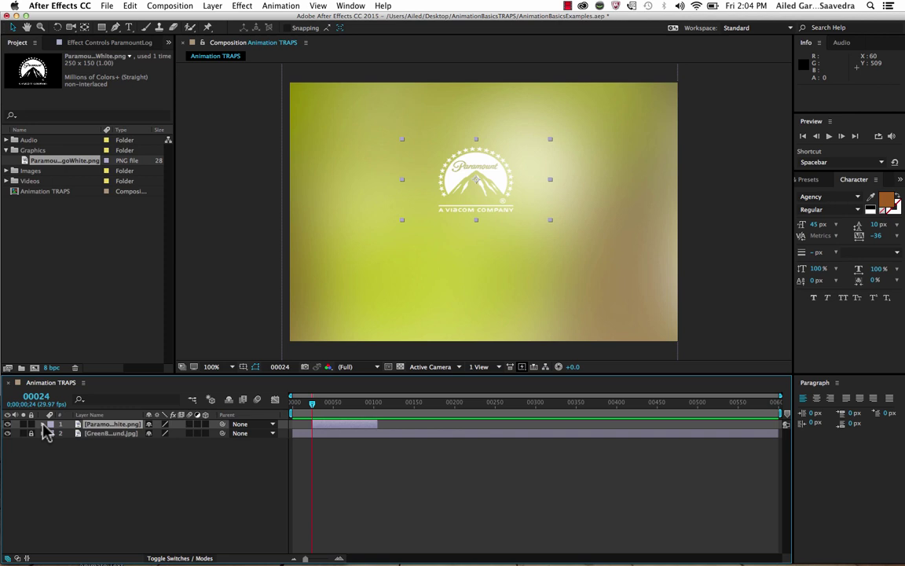
key("s")
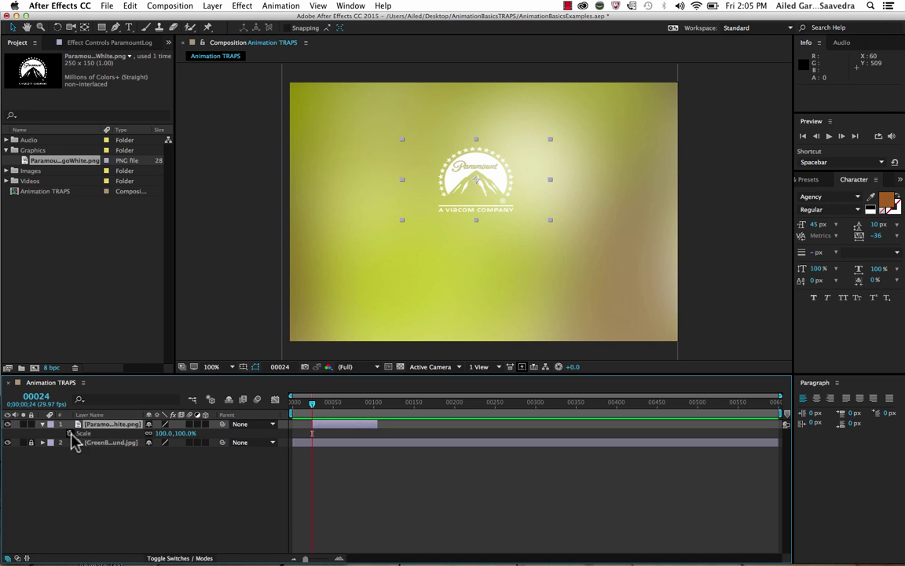
Step: Start Scale keyframing on the Paramount logo at frame 24 and set its Scale there to 0%
left_click(70, 433)
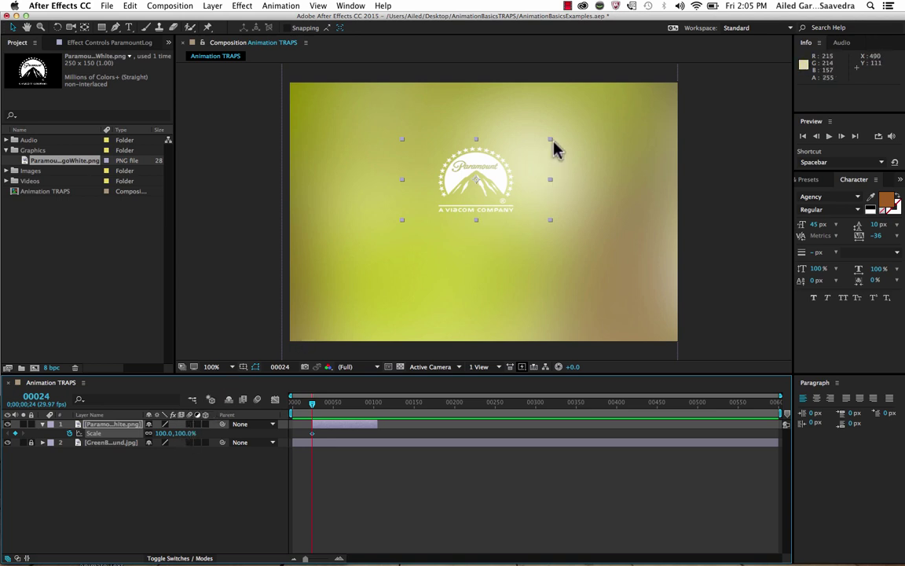
left_click_drag(551, 139, 528, 154)
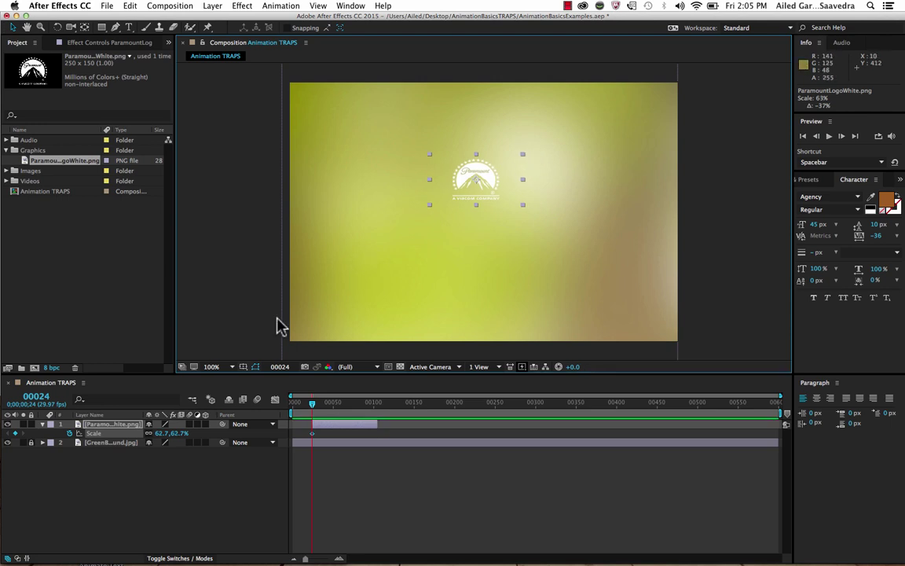
mouse_move(179, 437)
left_mouse_down()
mouse_move(145, 433)
mouse_move(162, 434)
left_mouse_up()
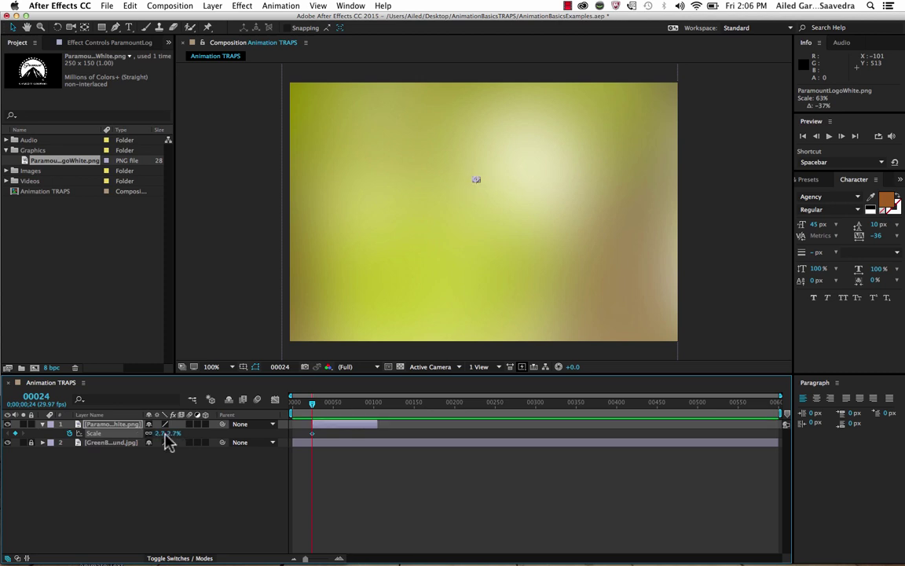
left_click(162, 434)
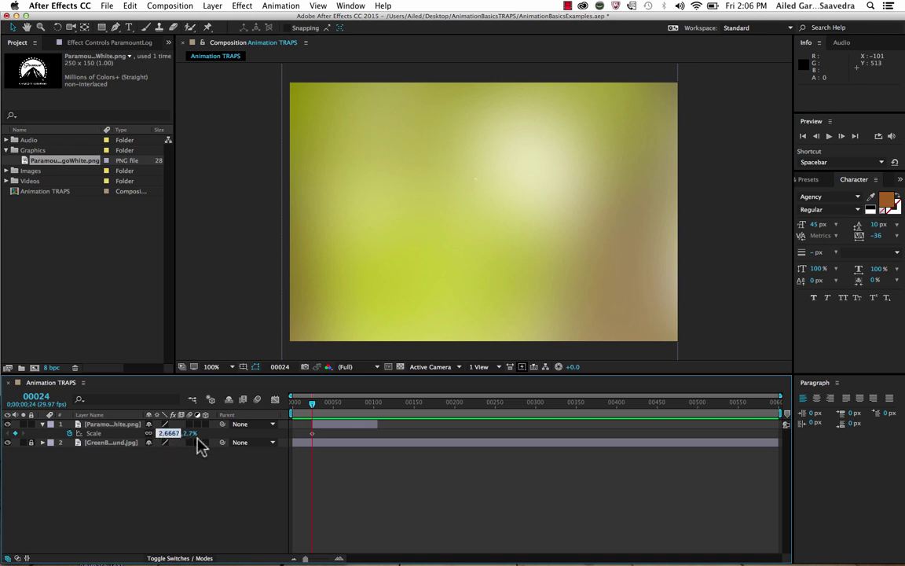
type("0")
key("Return")
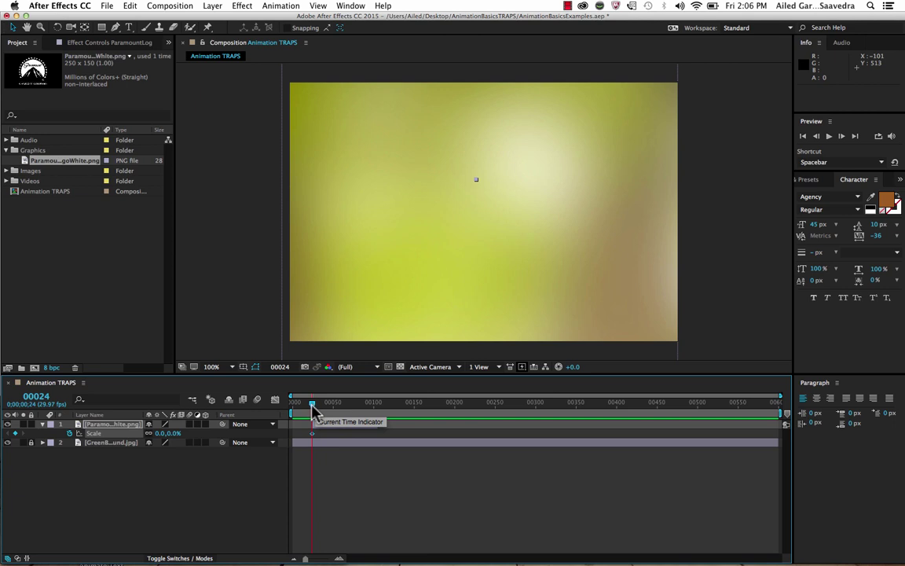
Step: Set the logo's Scale to 95% at frame 56 and preview the scale animation from frame 24
mouse_move(312, 409)
left_mouse_down()
mouse_move(376, 413)
mouse_move(314, 414)
left_mouse_up()
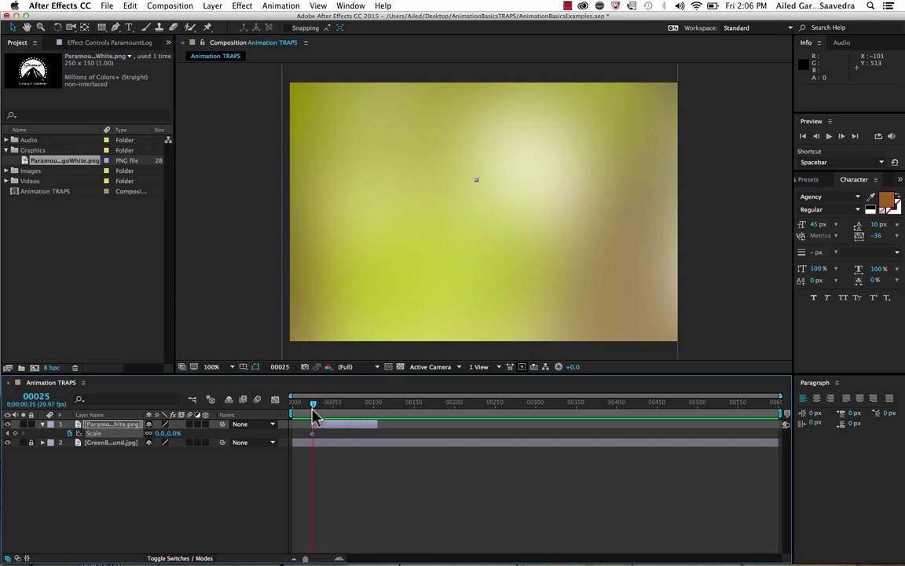
left_click_drag(313, 411, 337, 433)
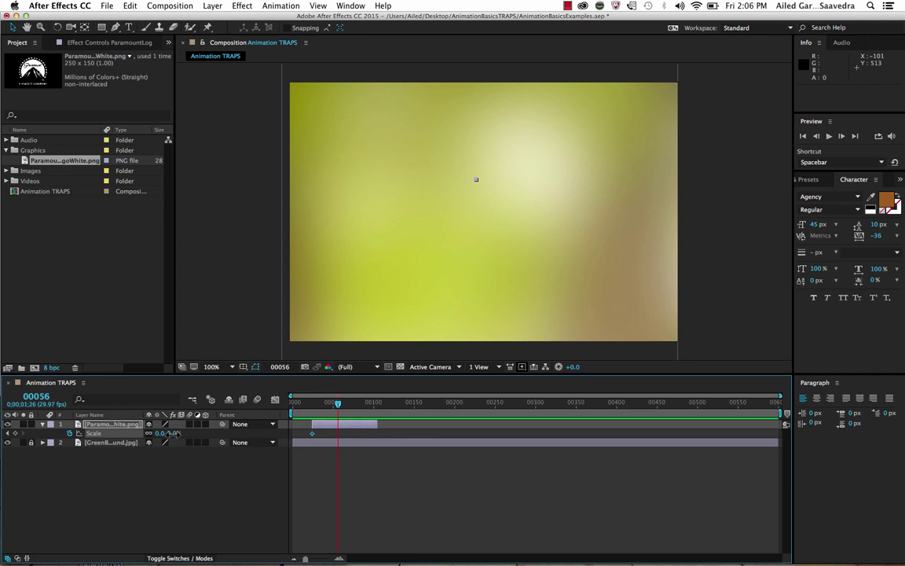
left_click_drag(161, 433, 210, 425)
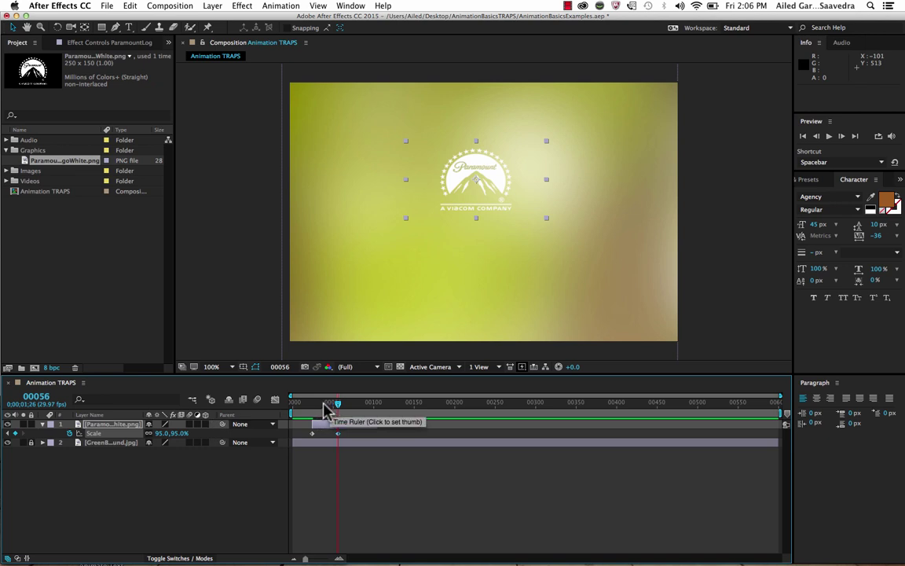
left_click(313, 408)
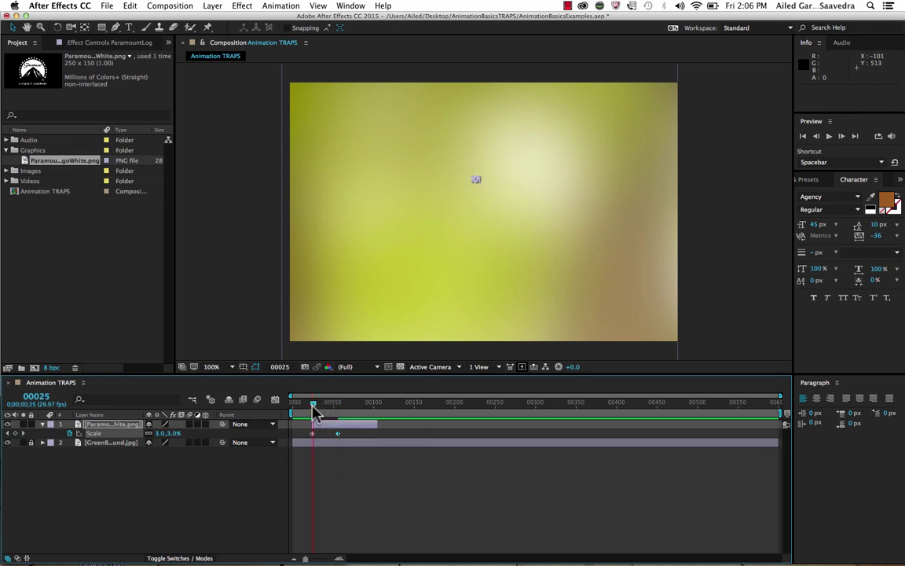
mouse_move(313, 408)
left_mouse_down()
mouse_move(380, 406)
mouse_move(314, 409)
left_mouse_up()
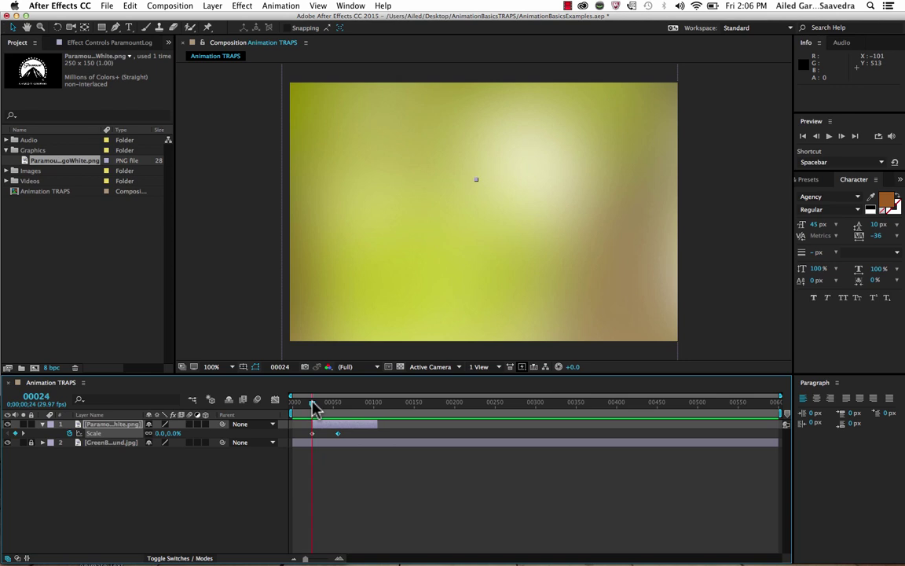
key("space")
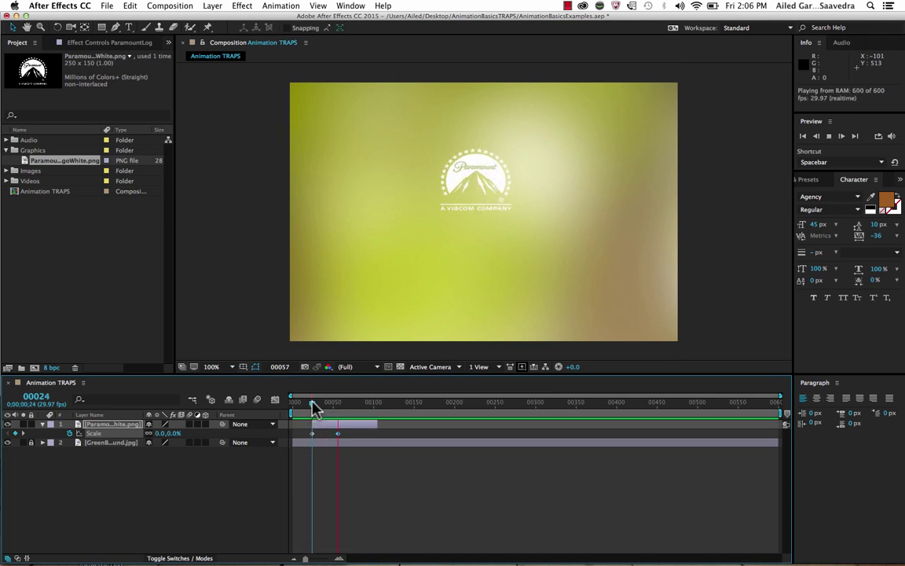
key("space")
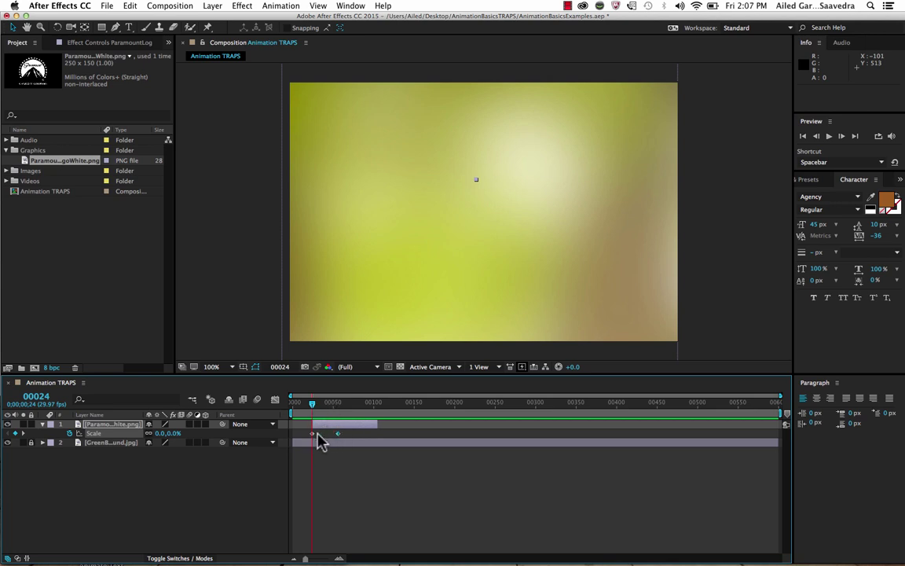
Step: Try a faster scale-up by moving the logo's second Scale keyframe to frame 37, and preview it
mouse_move(340, 437)
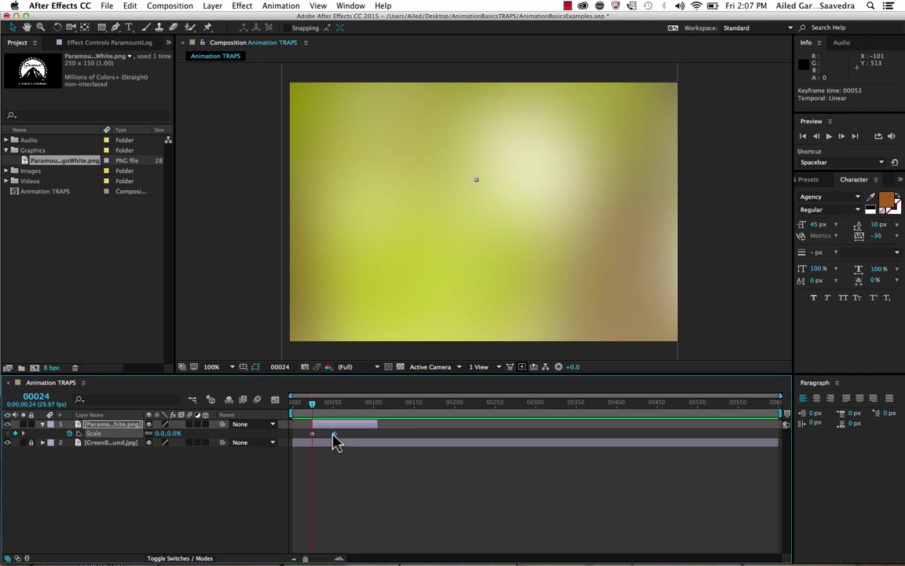
left_click_drag(334, 434, 322, 436)
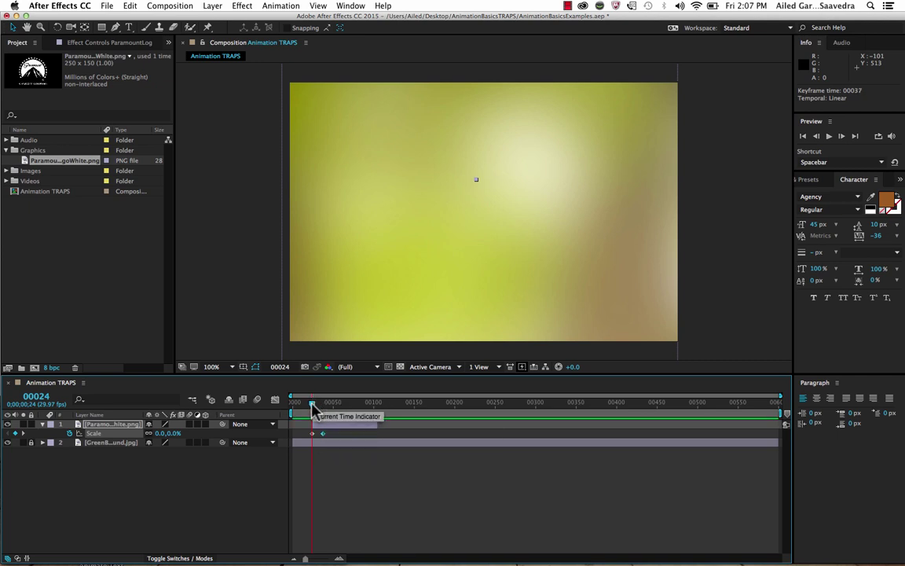
key("space")
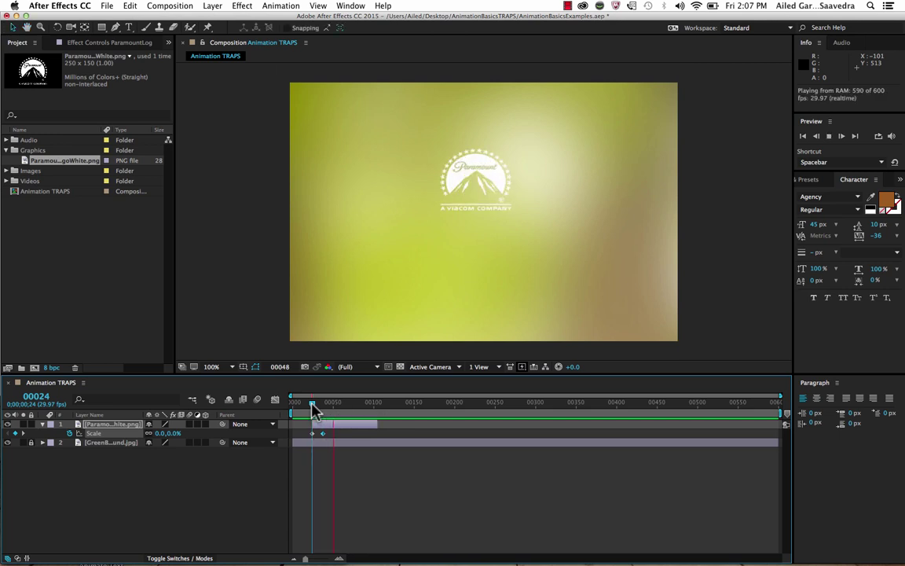
key("space")
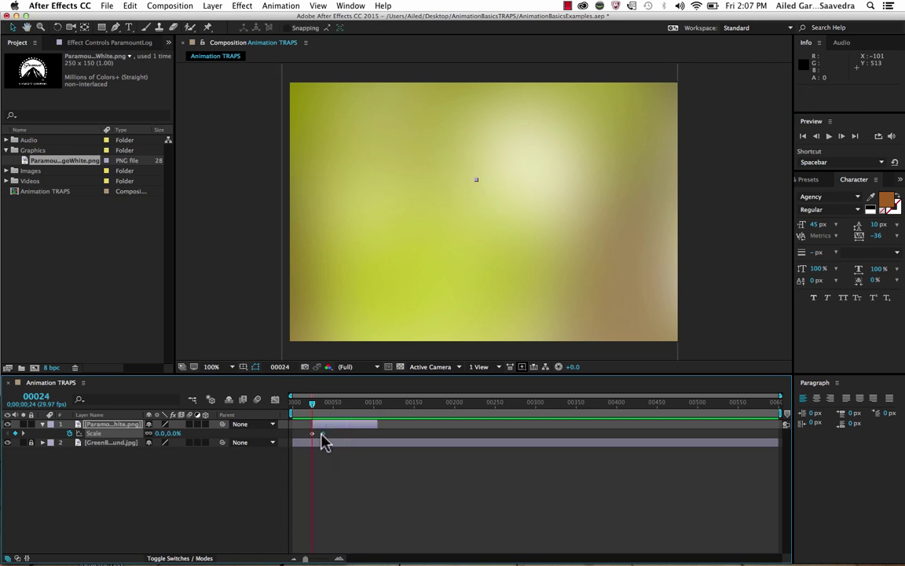
Step: Try a slower scale-up by moving the logo's second Scale keyframe to frame 87, and preview it
left_click_drag(322, 435, 366, 442)
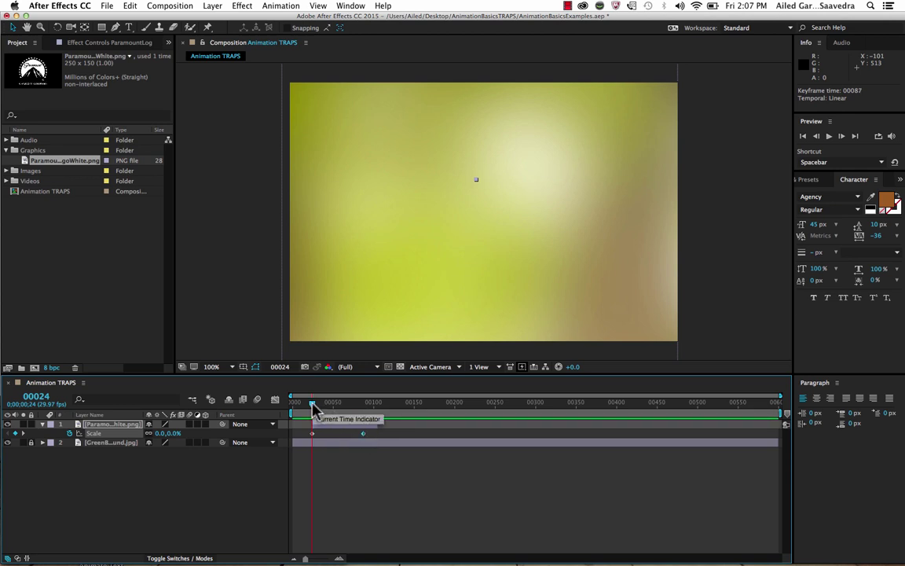
key("space")
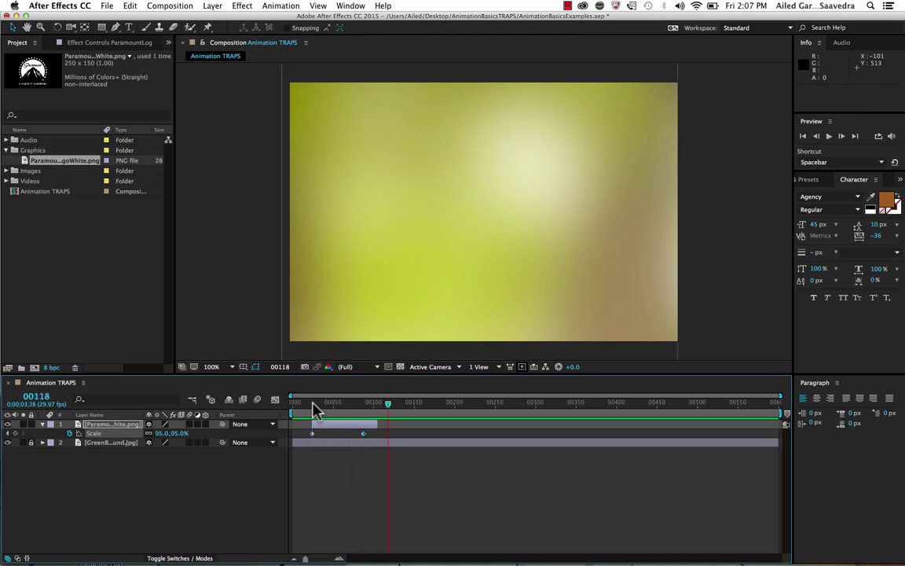
left_click(315, 404)
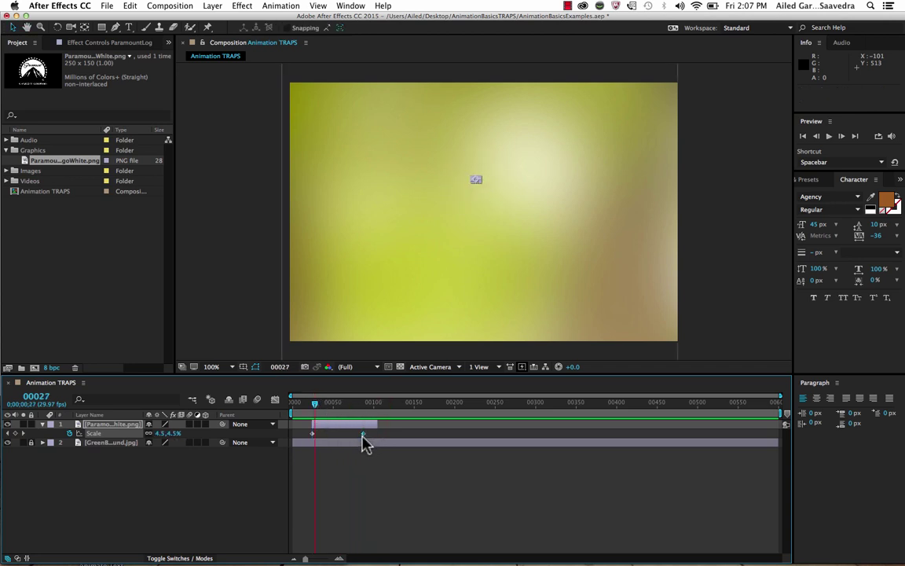
Step: Move the logo's second Scale keyframe to frame 49, and collapse the logo layer and the Graphics folder
left_click_drag(363, 435, 339, 436)
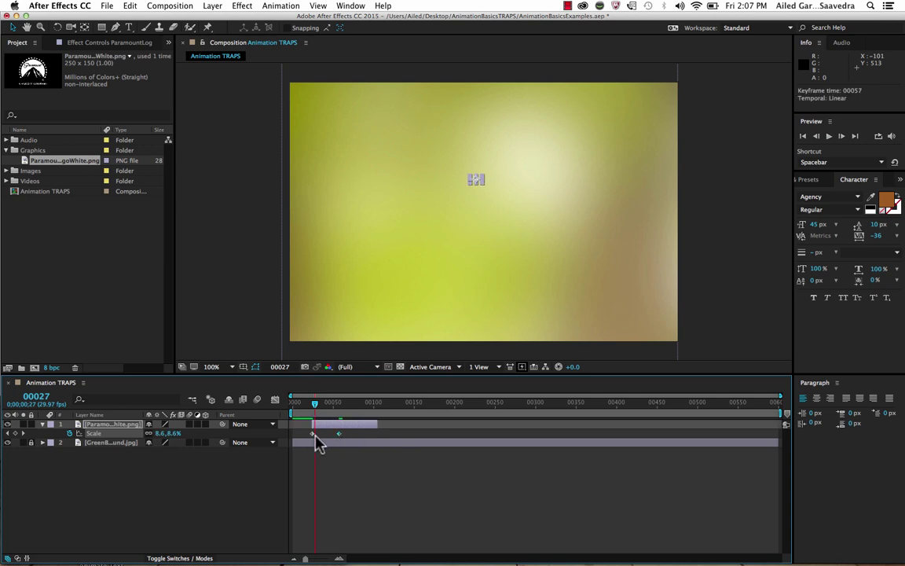
left_click(312, 437)
mouse_move(312, 435)
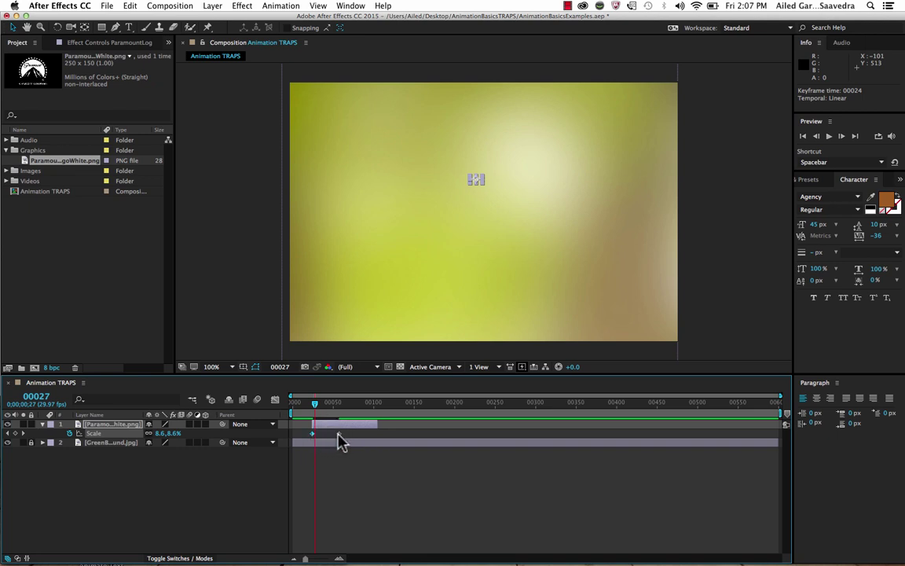
left_click_drag(314, 401, 392, 402)
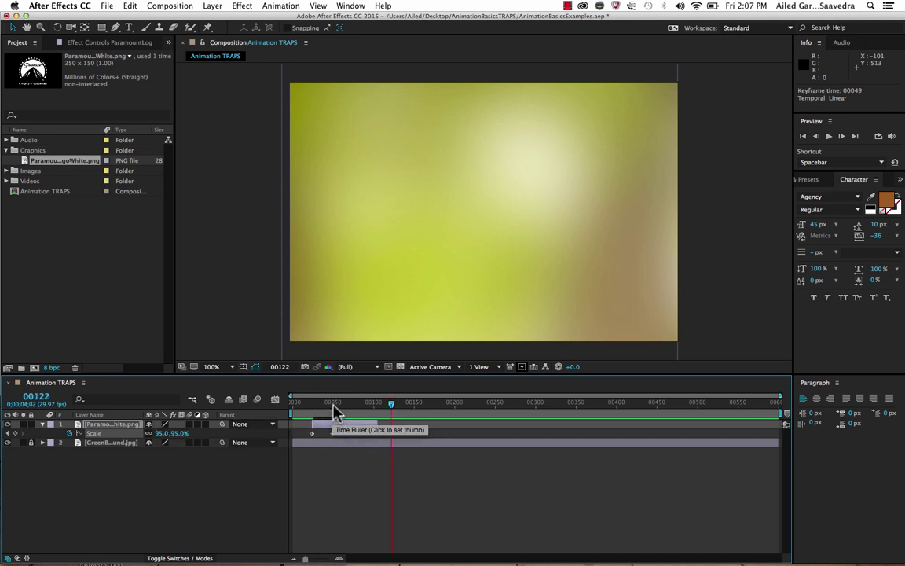
left_click(43, 424)
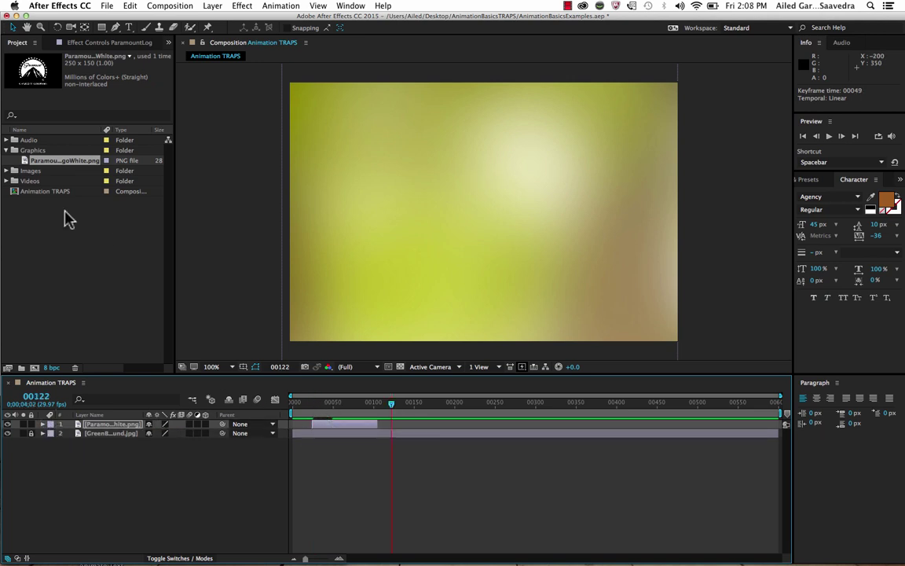
left_click(6, 150)
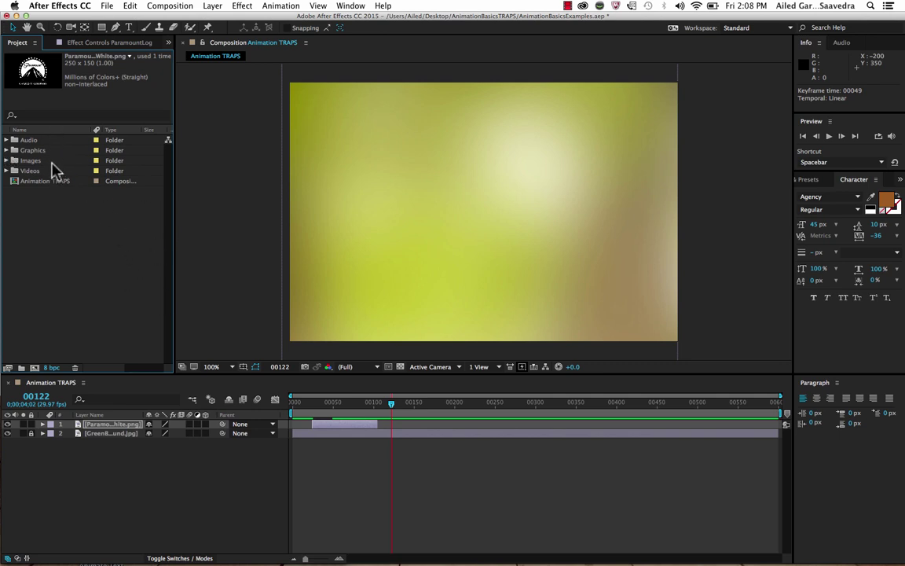
Step: Add the text "presents" and place it centred just below the Paramount logo, at about 283, 294
left_click(129, 29)
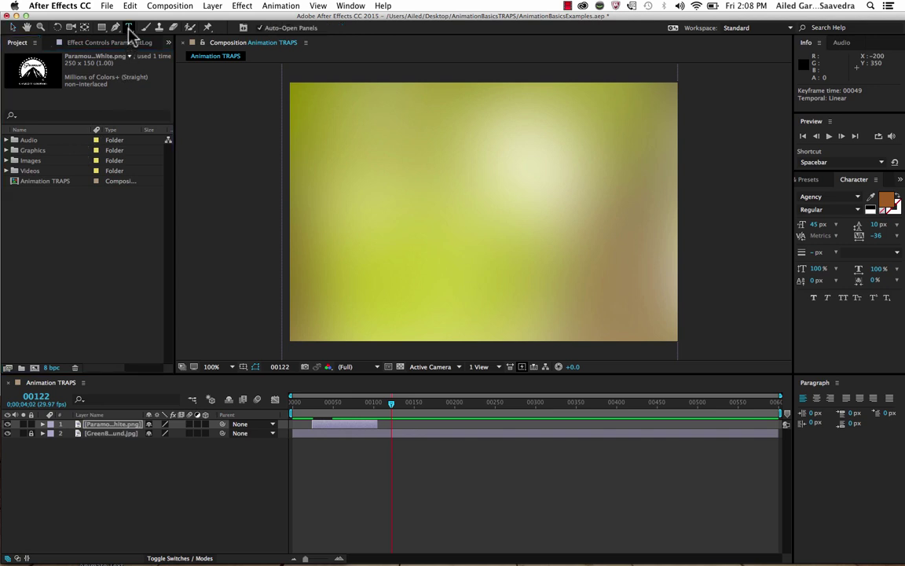
left_click(430, 226)
type("presents")
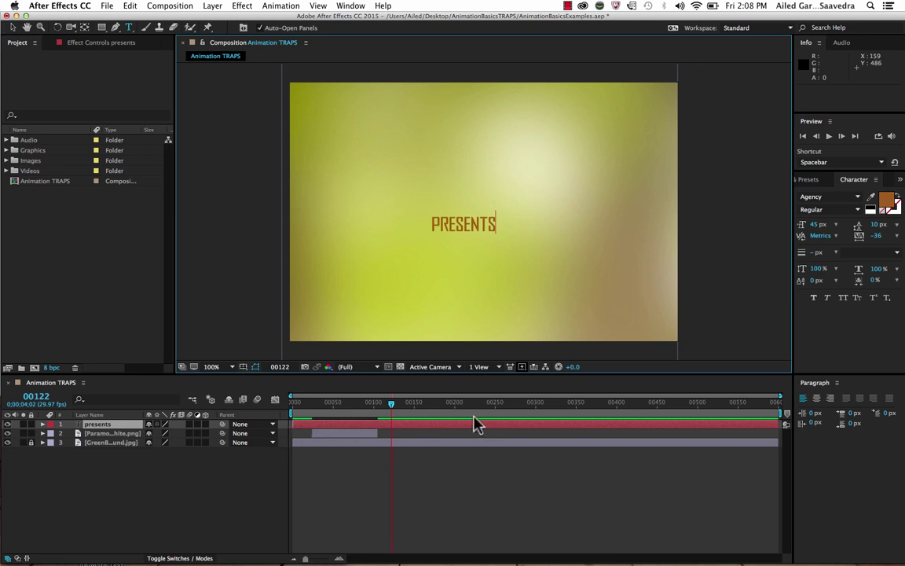
left_click_drag(393, 402, 361, 403)
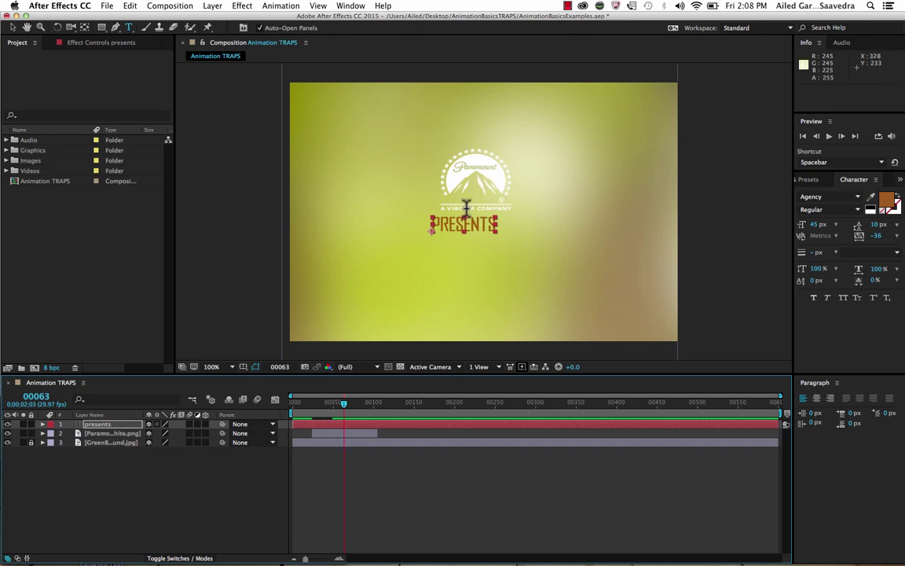
left_click(12, 27)
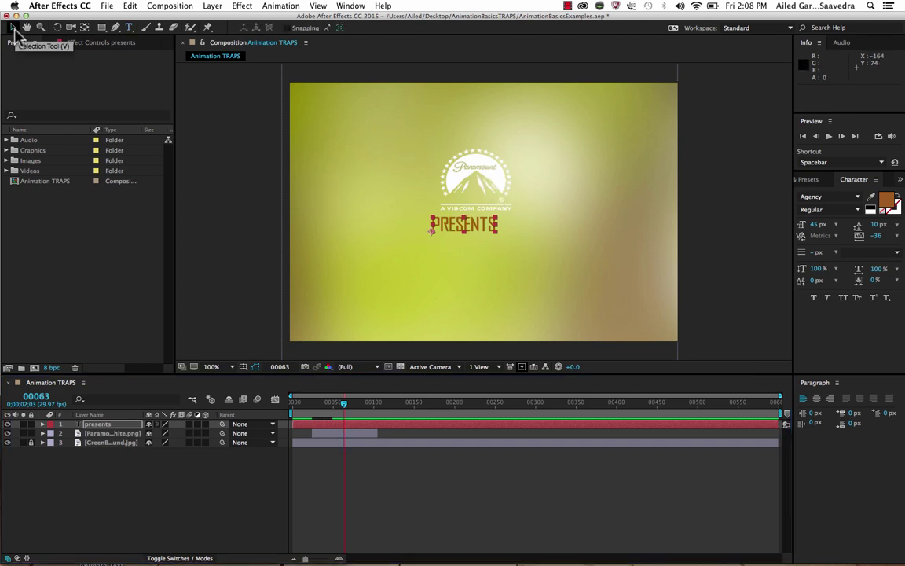
left_click_drag(456, 233, 467, 247)
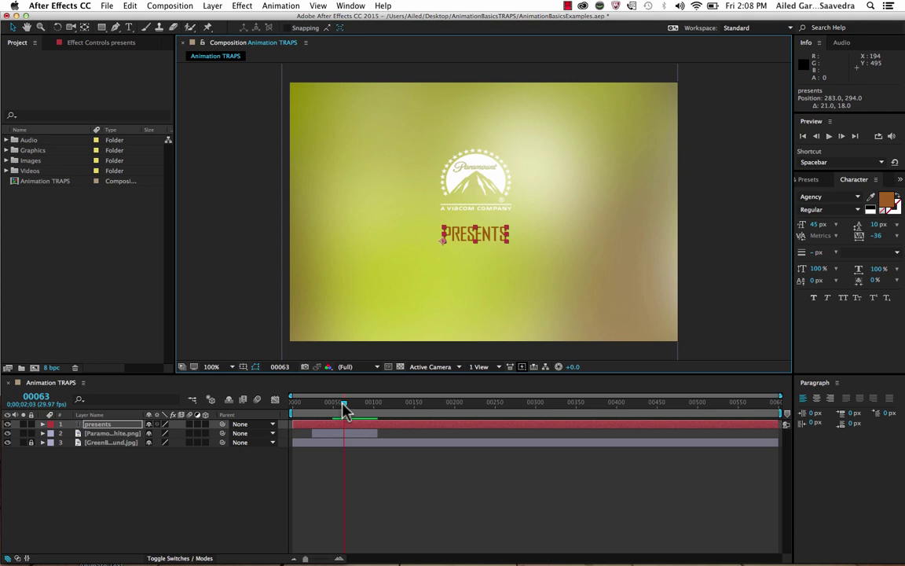
Step: Trim the presents text layer to start at frame 105, where the logo layer ends, and end at frame 213
left_click_drag(343, 410, 379, 413)
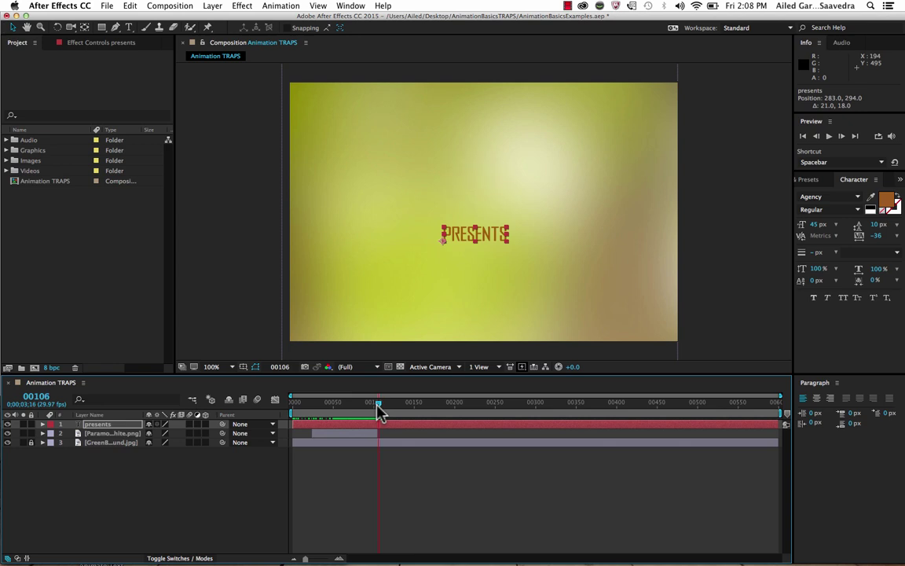
left_click_drag(375, 408, 378, 409)
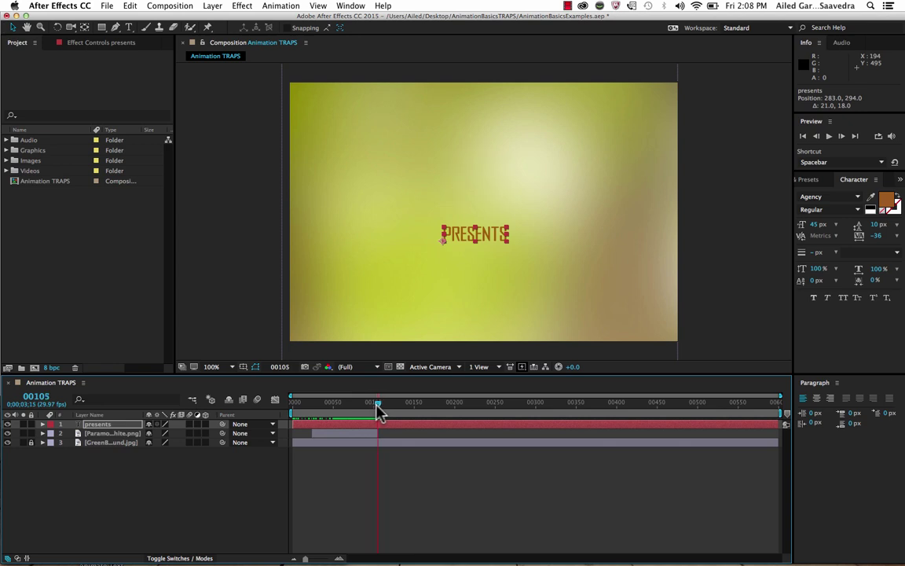
left_click_drag(297, 425, 378, 424)
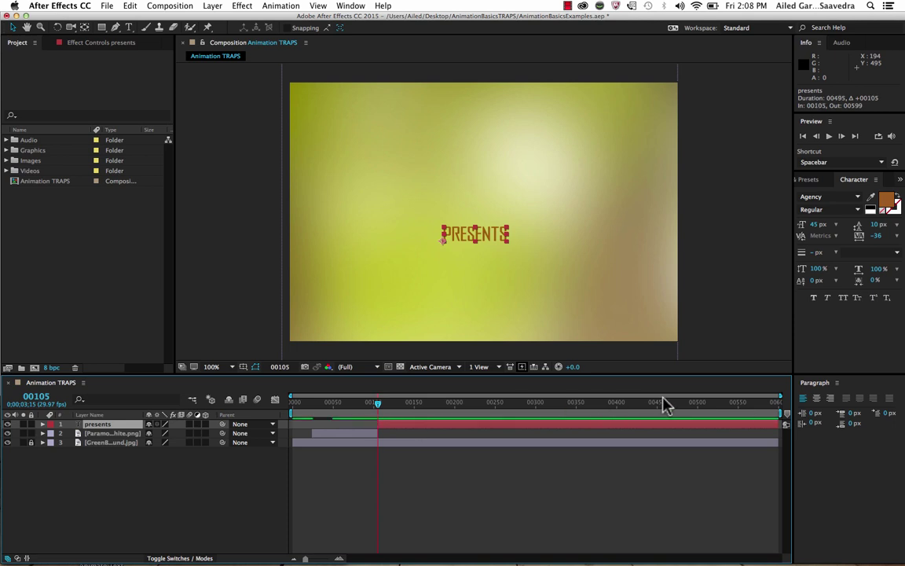
left_click_drag(774, 423, 465, 424)
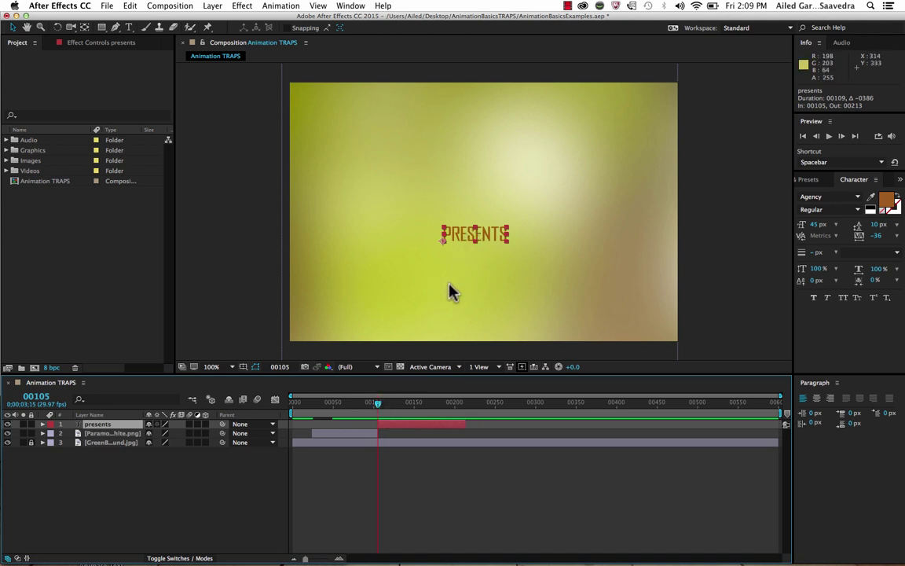
Step: Move the presents text straight down below the frame to 283, 521, and set a Position keyframe there at frame 105
left_click_drag(474, 239, 475, 358)
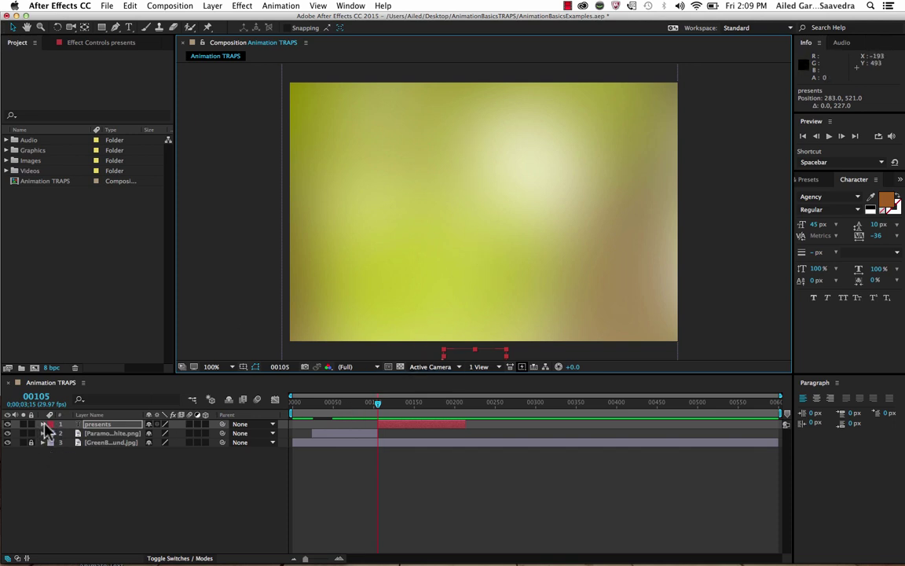
left_click(102, 425)
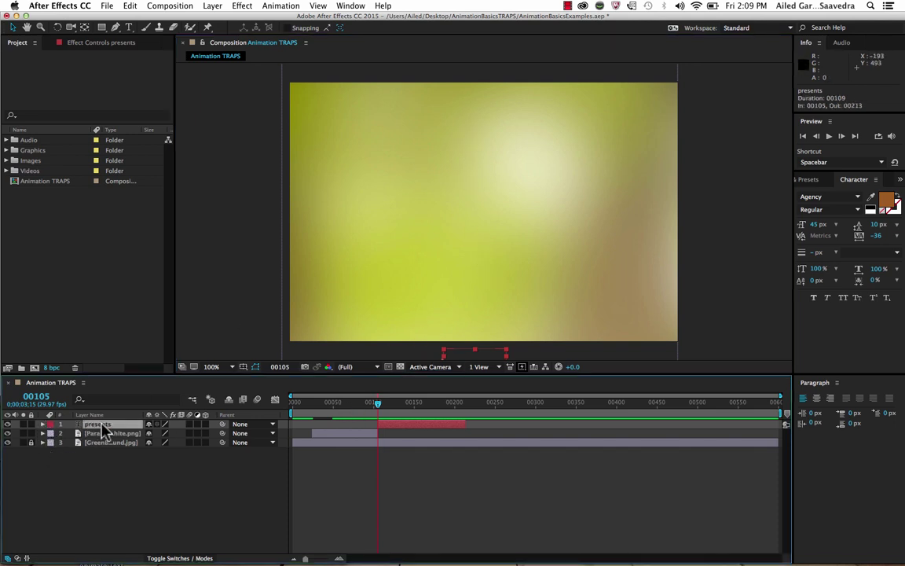
key("p")
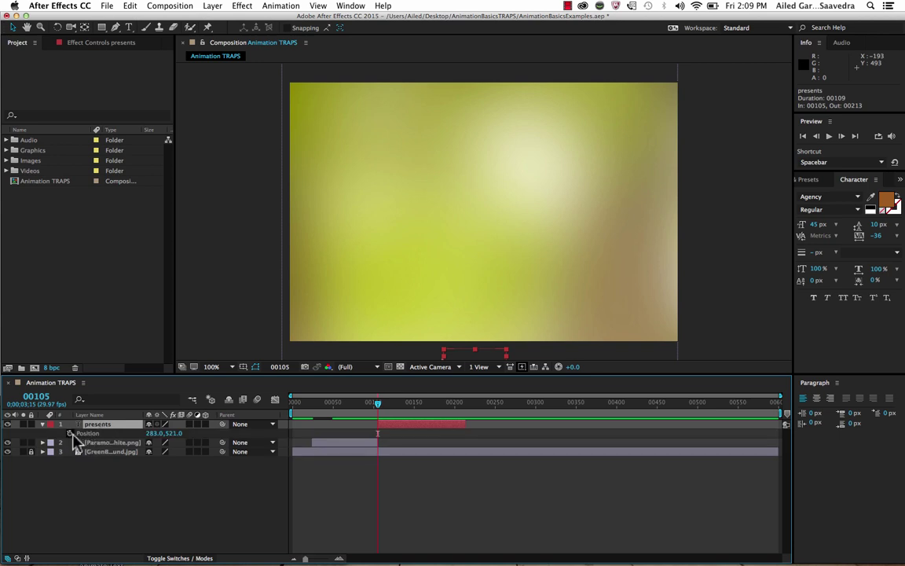
left_click(70, 434)
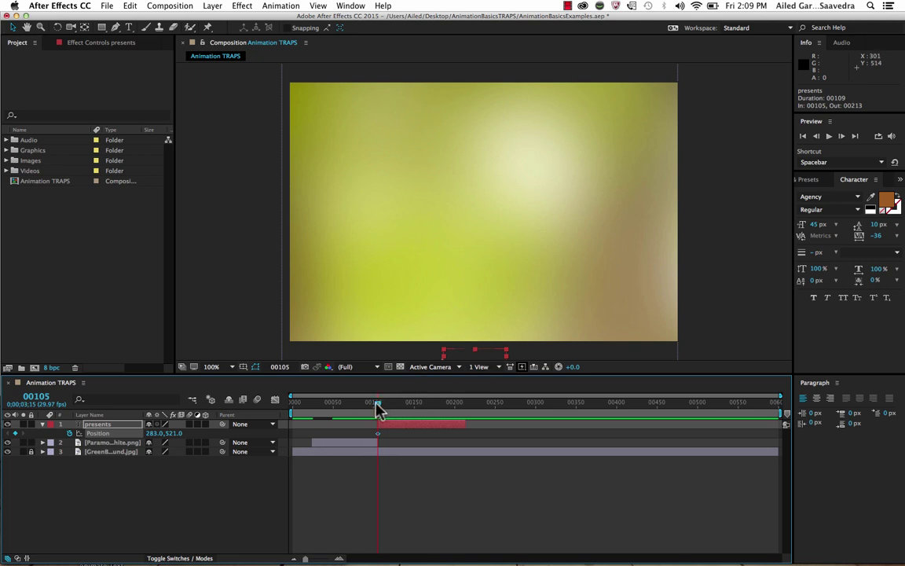
Step: Add a presents Position keyframe of 283, 311 at frame 144, check the movement up to frame 211, and collapse the layer
left_click_drag(405, 403, 409, 403)
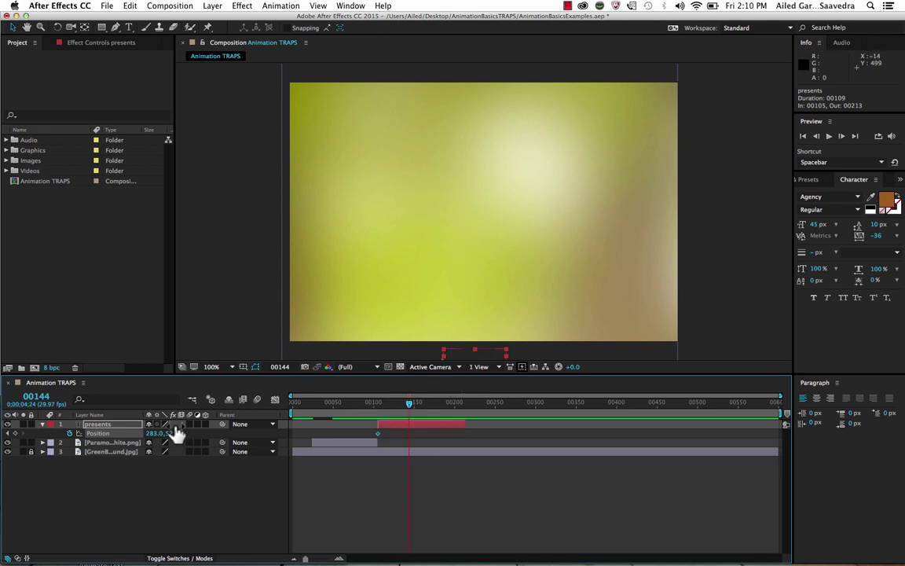
left_click_drag(173, 442, 69, 434)
left_click_drag(410, 403, 450, 407)
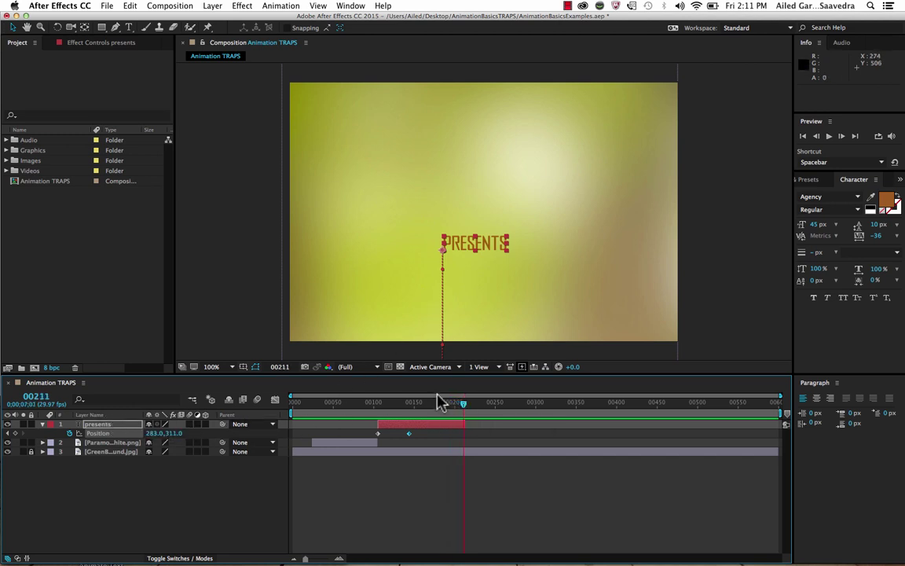
left_click(42, 425)
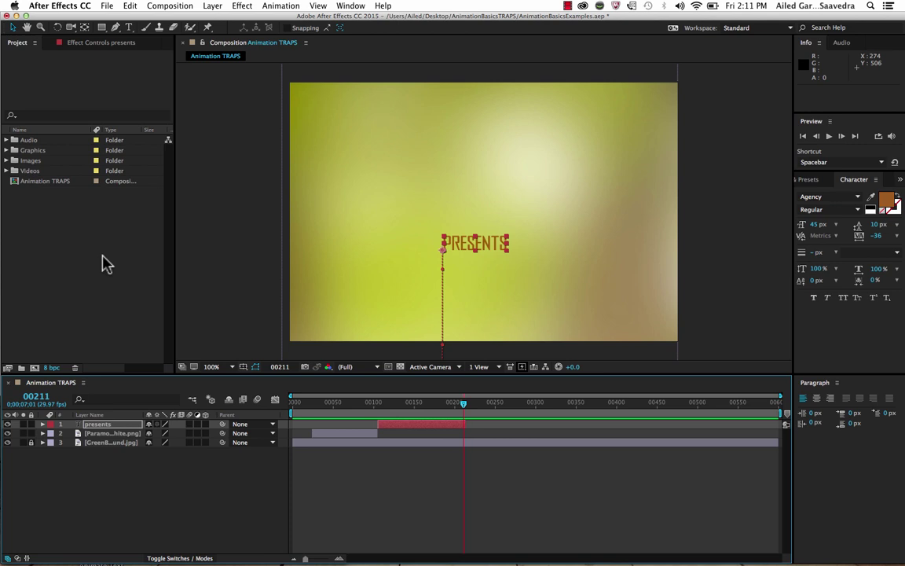
Step: Place the Wir_ralph_character.png image from the Images folder in the middle of the composition, above the other layers
left_click(6, 161)
left_click(48, 181)
left_click_drag(45, 181, 480, 223)
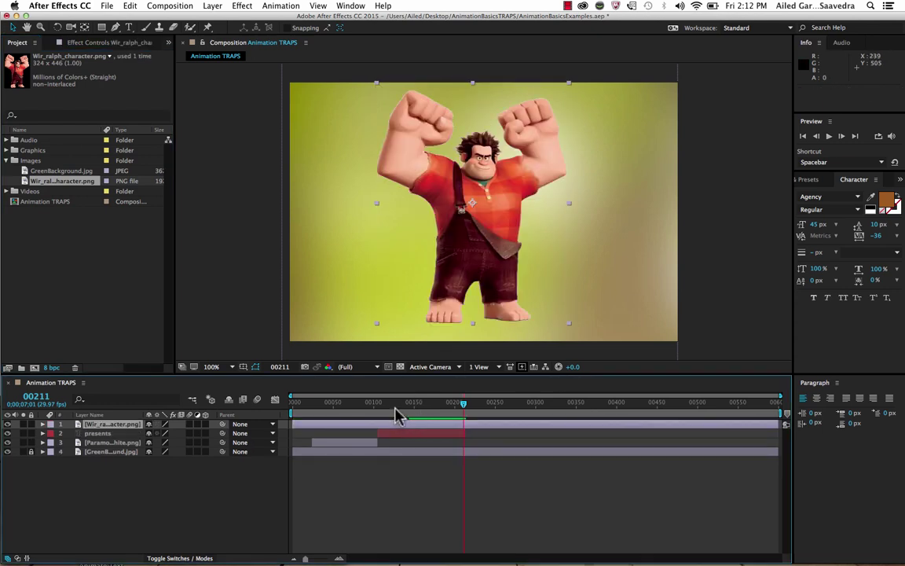
Step: Trim the Wir_ralph_character.png layer to start at frame 214, just after the presents text ends, and end at frame 301
left_click_drag(396, 405, 467, 406)
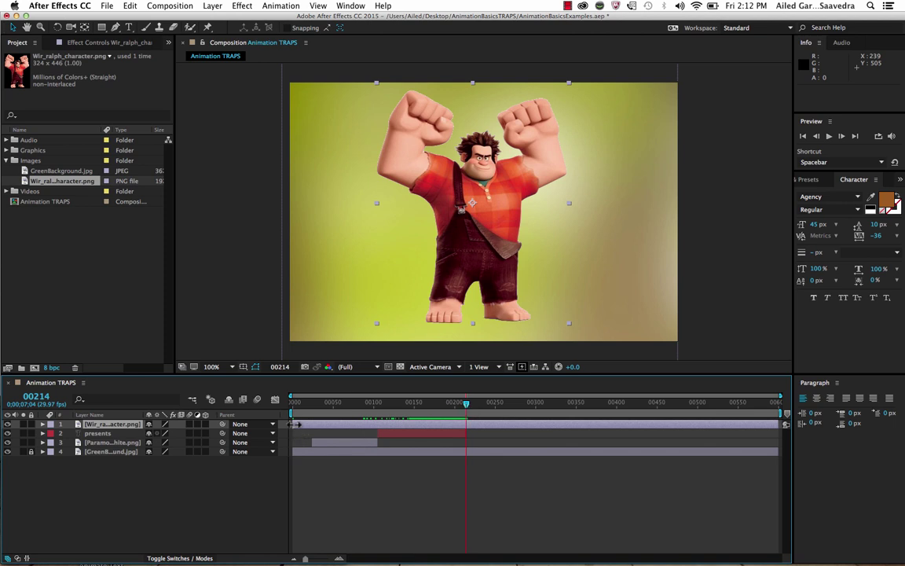
left_click_drag(293, 425, 471, 407)
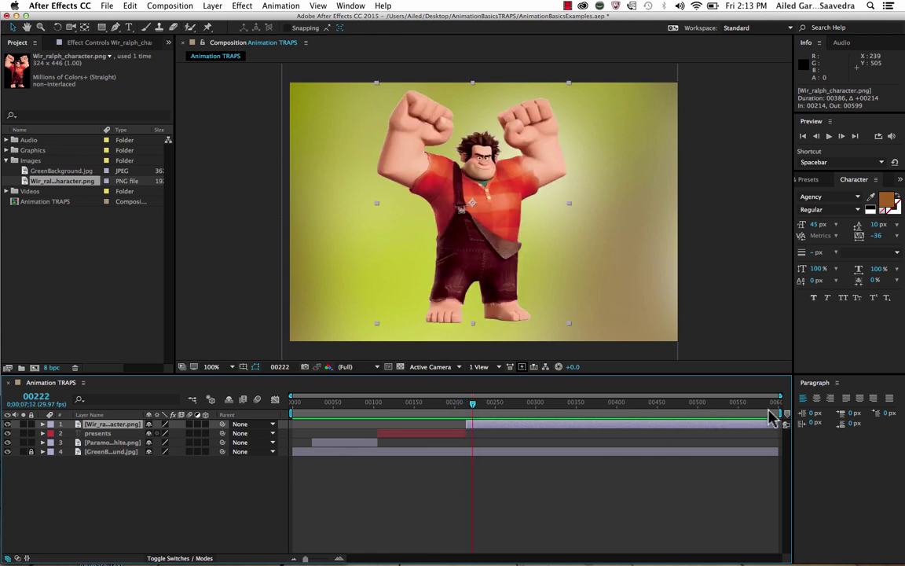
left_click_drag(780, 425, 539, 419)
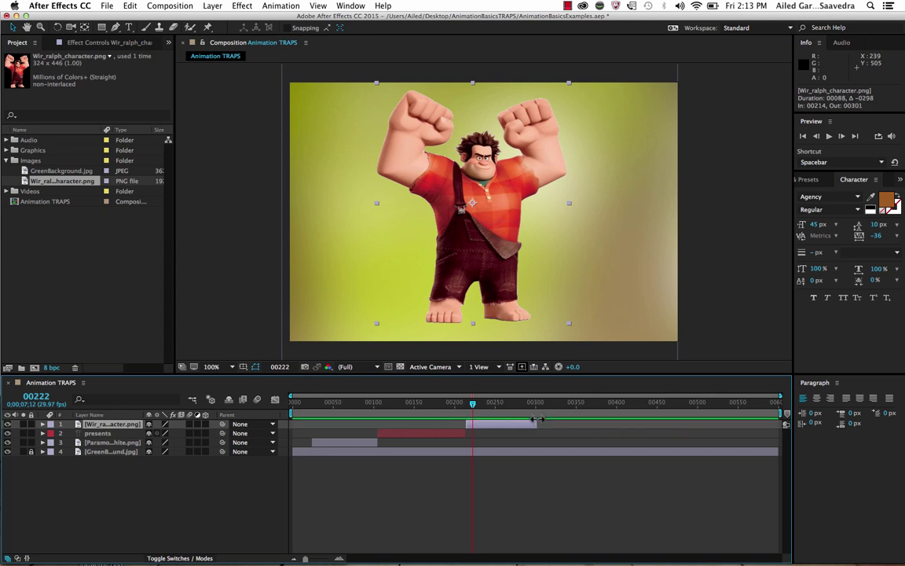
Step: Set the character's Anchor Point to 162, 446 at its feet, and reposition the image in the frame at 341, 452
left_click(470, 417)
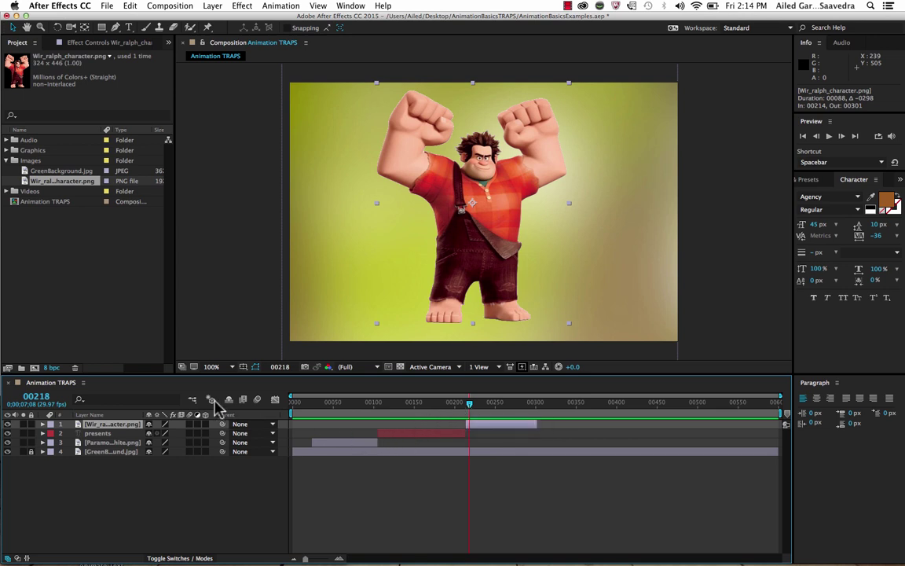
left_click(44, 424)
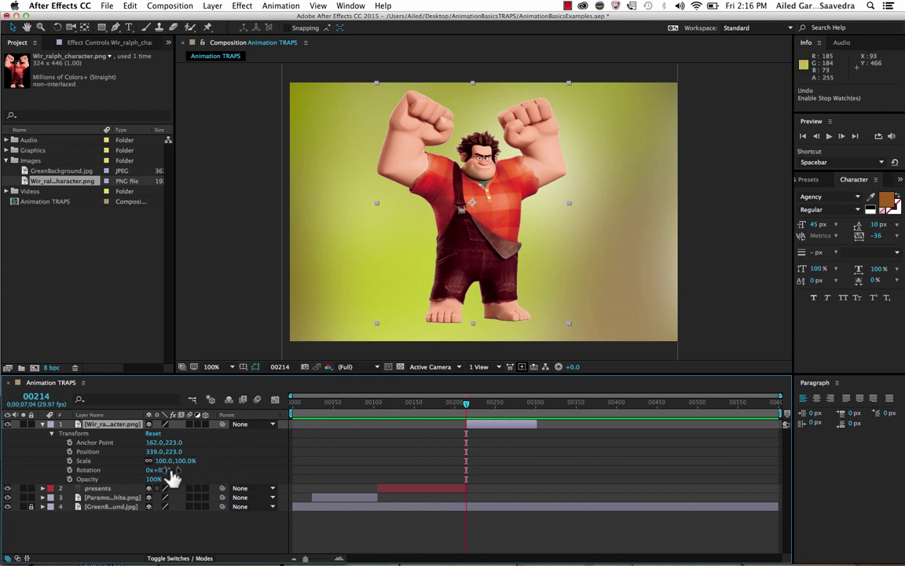
mouse_move(160, 469)
left_mouse_down()
mouse_move(217, 469)
mouse_move(162, 470)
left_mouse_up()
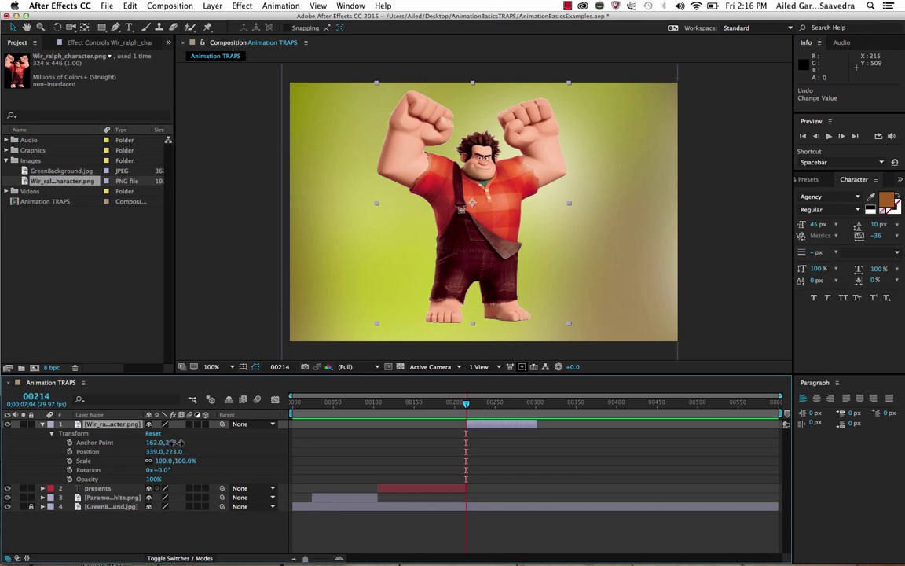
left_click_drag(175, 442, 307, 433)
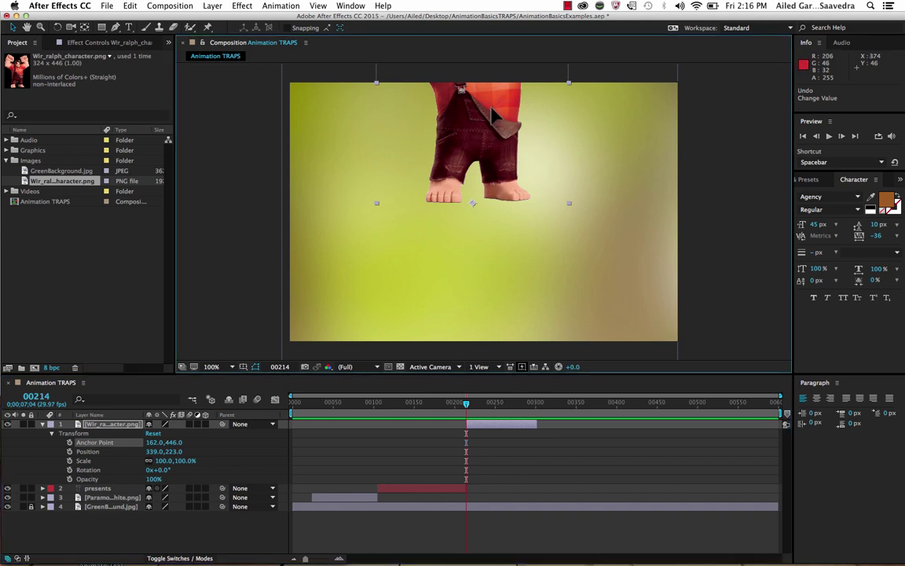
left_click_drag(491, 114, 496, 239)
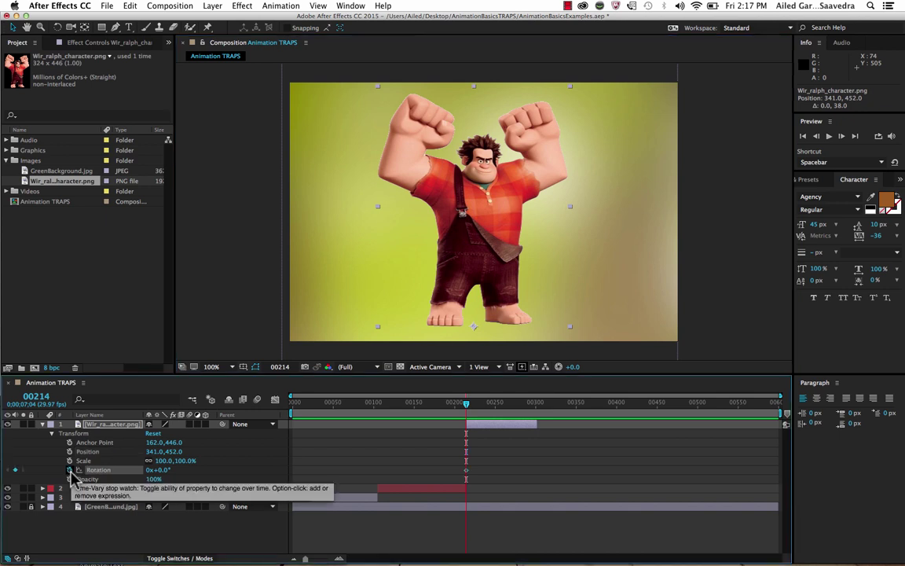
Step: Animate the character's Rotation from 0° at frame 214 to 14° at frame 257
left_click(69, 470)
key("super+z")
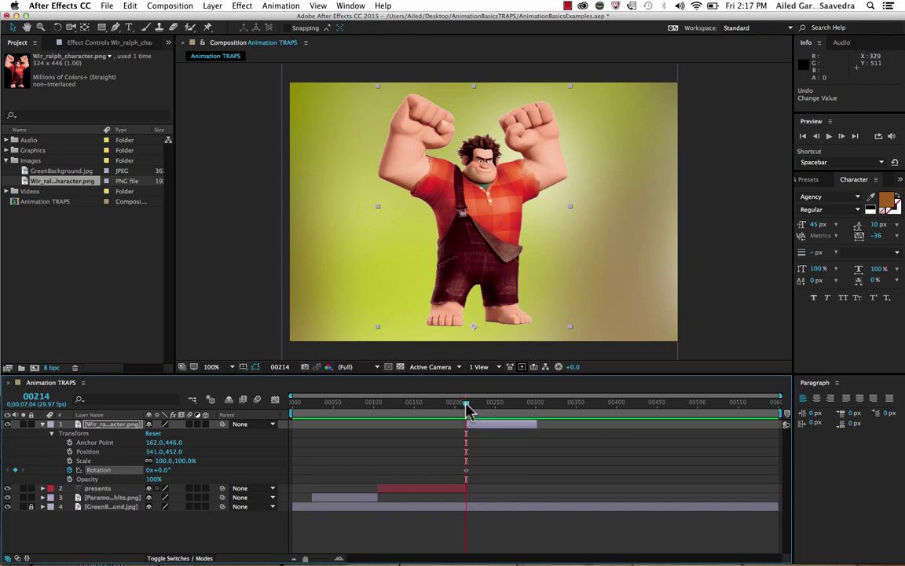
left_click_drag(467, 409, 503, 409)
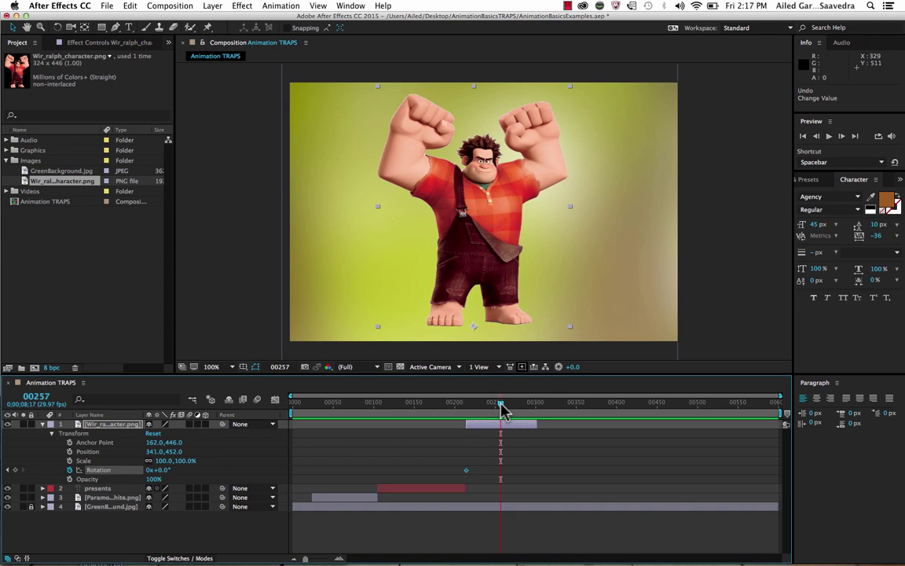
left_click_drag(163, 470, 175, 469)
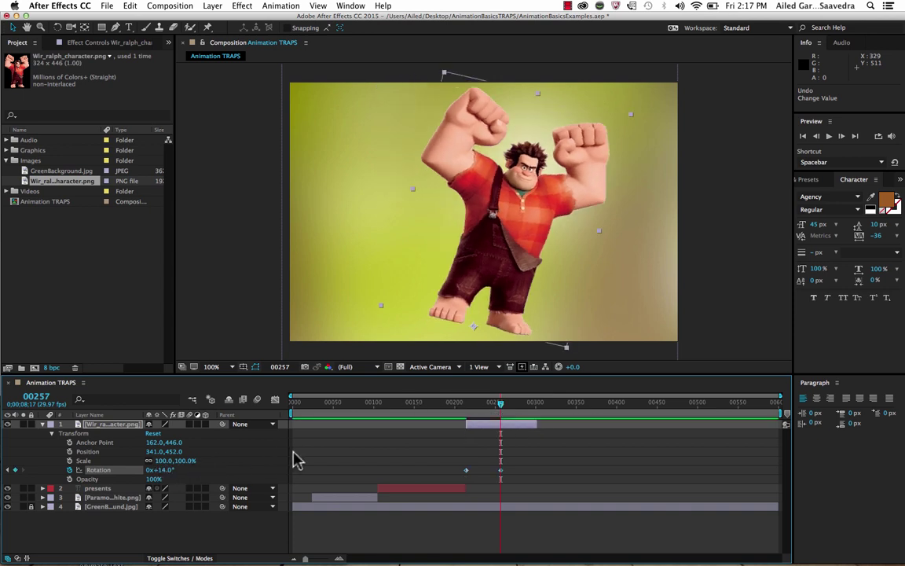
Step: Add a Rotation keyframe of 0° at frame 301, review the sway, and collapse the character layer
left_click_drag(515, 404, 537, 404)
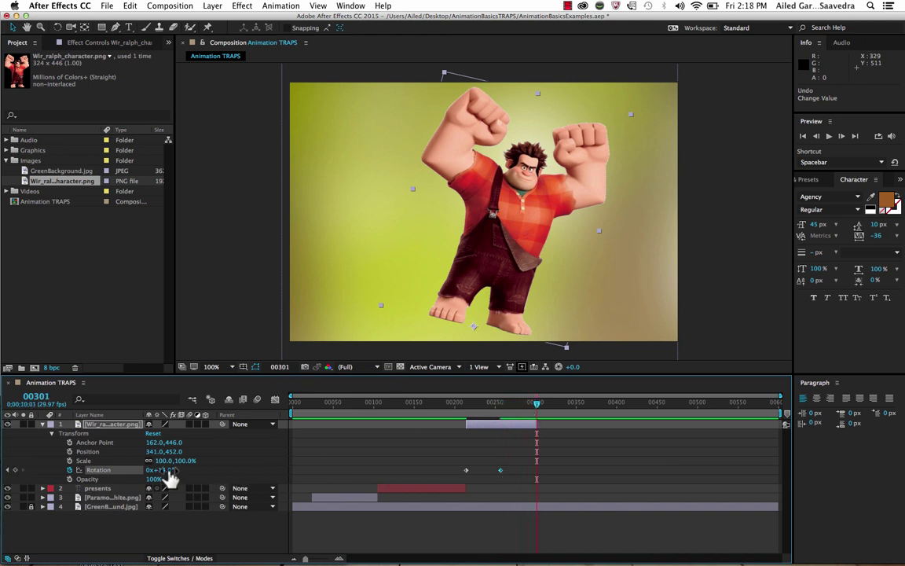
left_click_drag(164, 470, 150, 470)
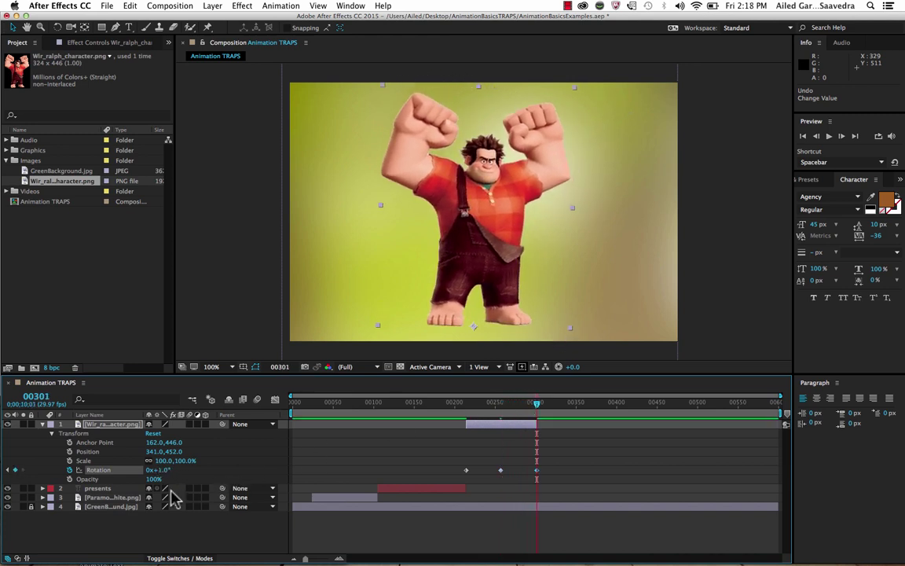
left_click(163, 469)
type("0")
key("Return")
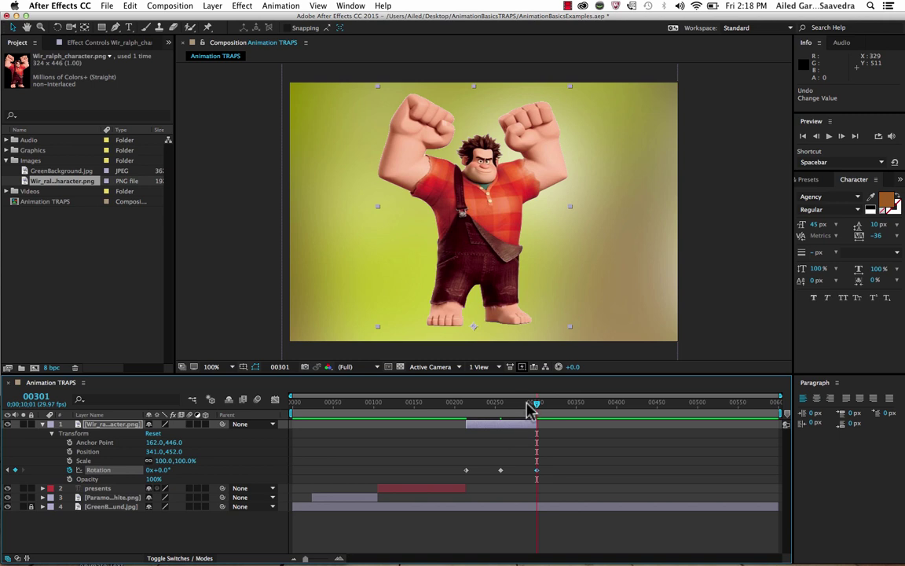
mouse_move(537, 403)
left_mouse_down()
mouse_move(462, 411)
mouse_move(539, 410)
left_mouse_up()
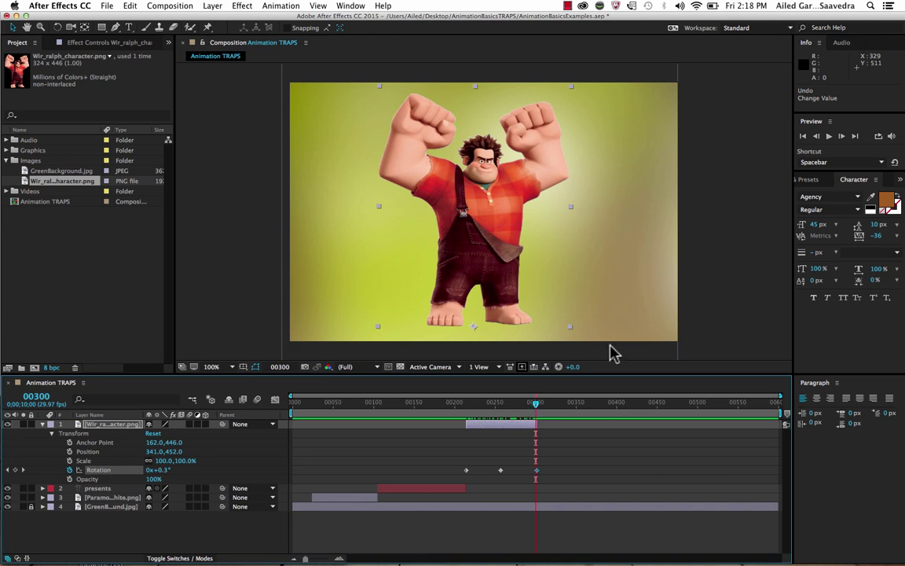
left_click(43, 425)
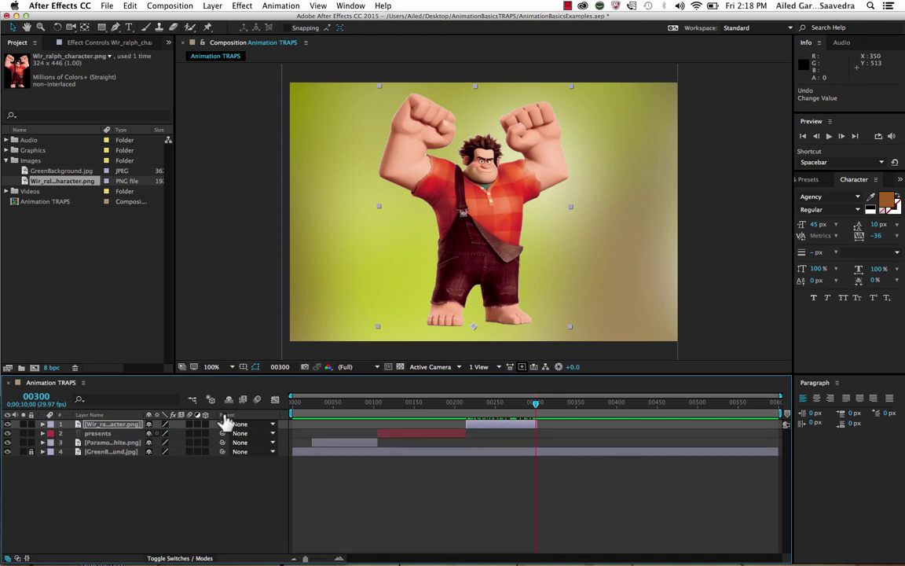
Step: Add the text "BRUCE WILLIS" in the frame's upper right area, beside the character's raised fist
left_click(129, 28)
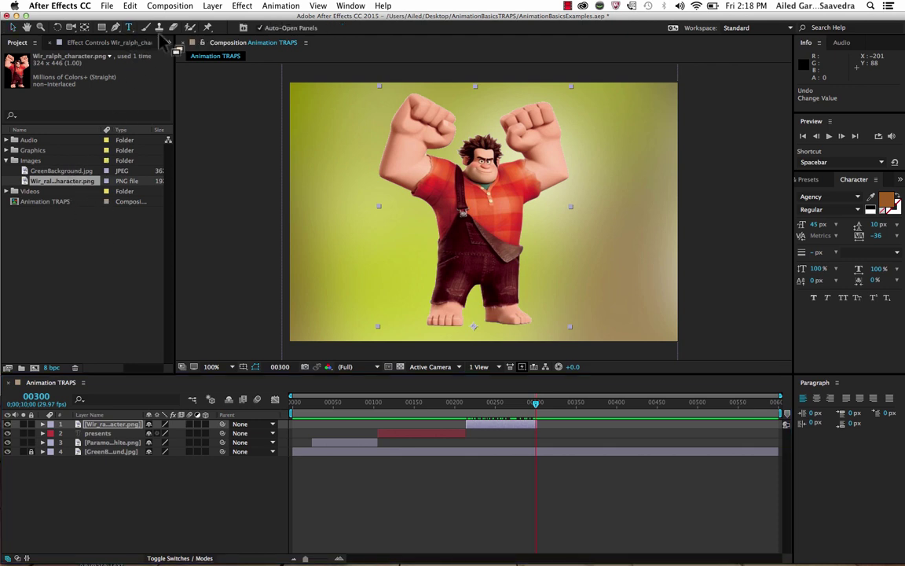
left_click(594, 135)
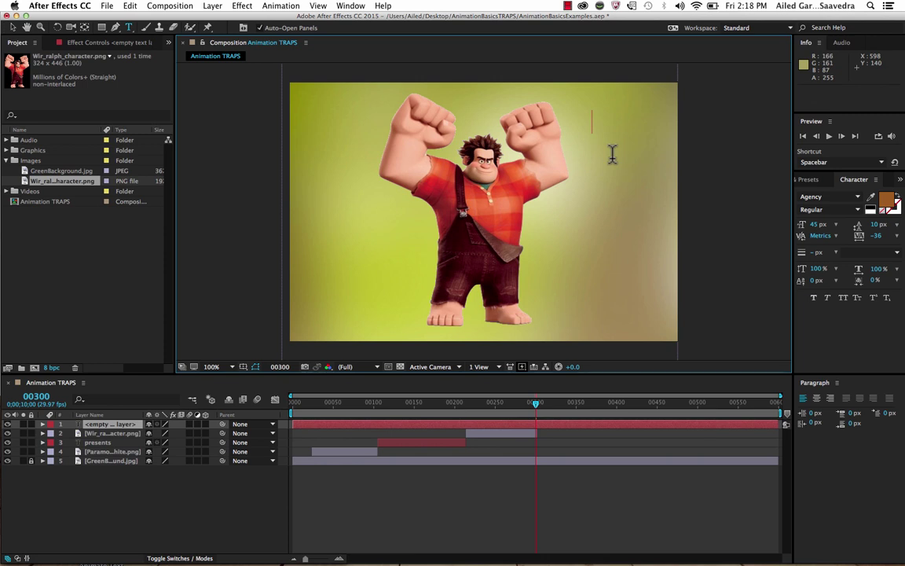
type("BRUCE")
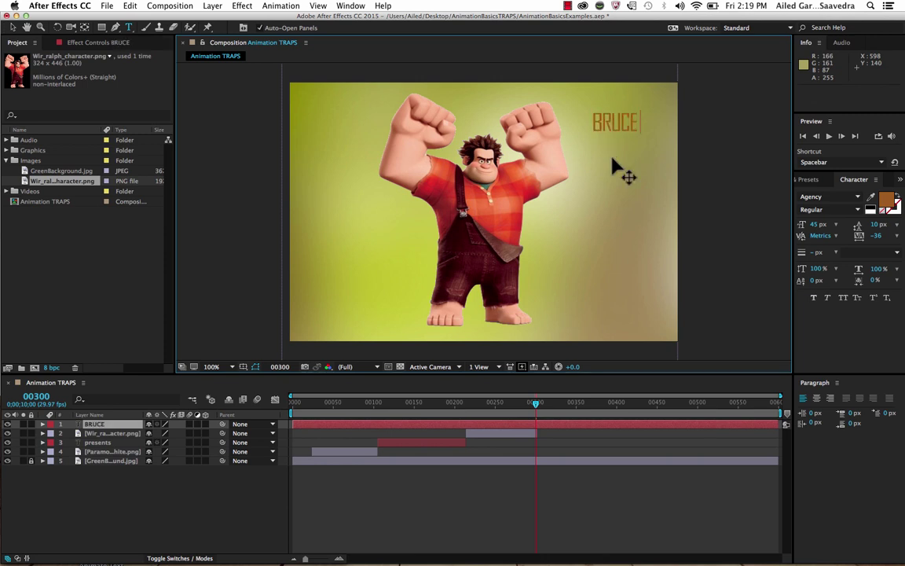
type(" WILLIS")
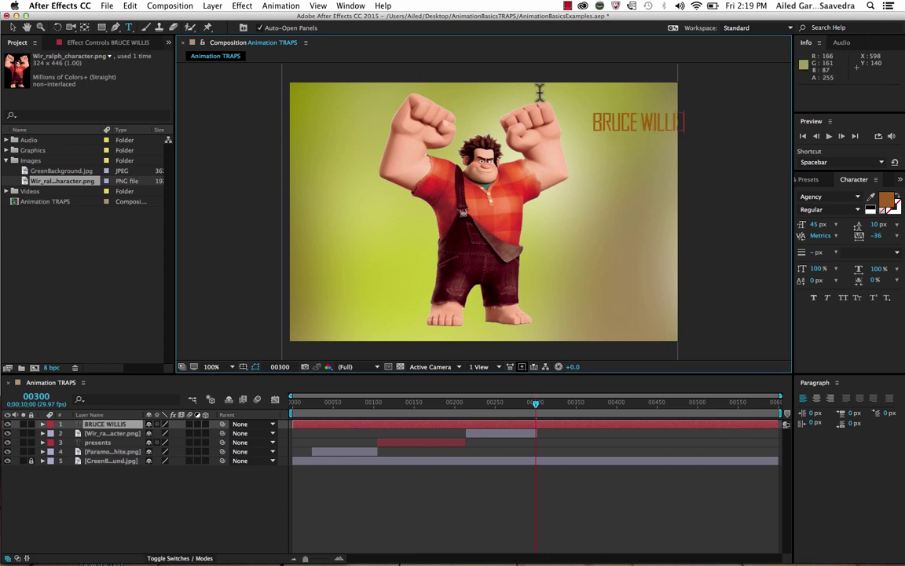
left_click(13, 28)
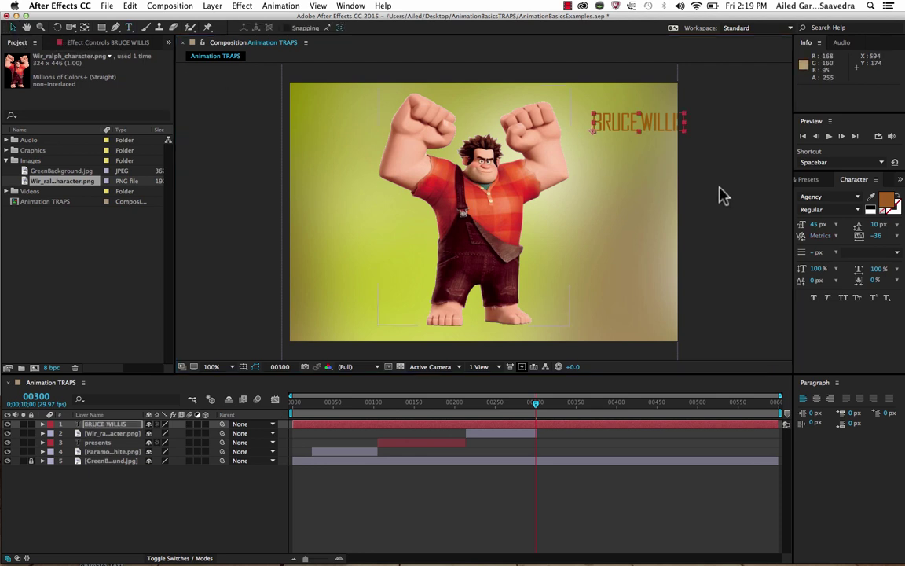
Step: Reduce the BRUCE WILLIS text to 31 px and position it beside the character at about 543, 118
left_click_drag(645, 128, 625, 148)
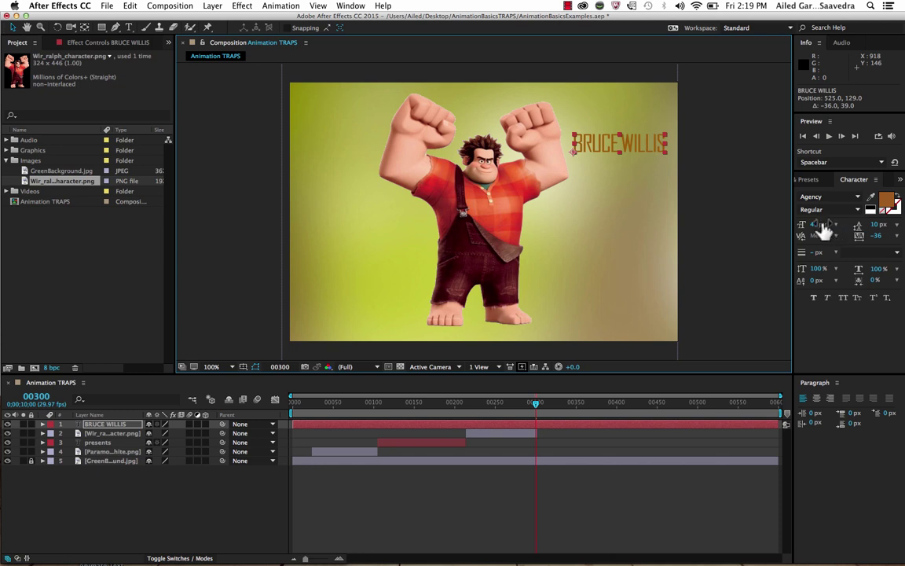
left_click_drag(819, 224, 774, 224)
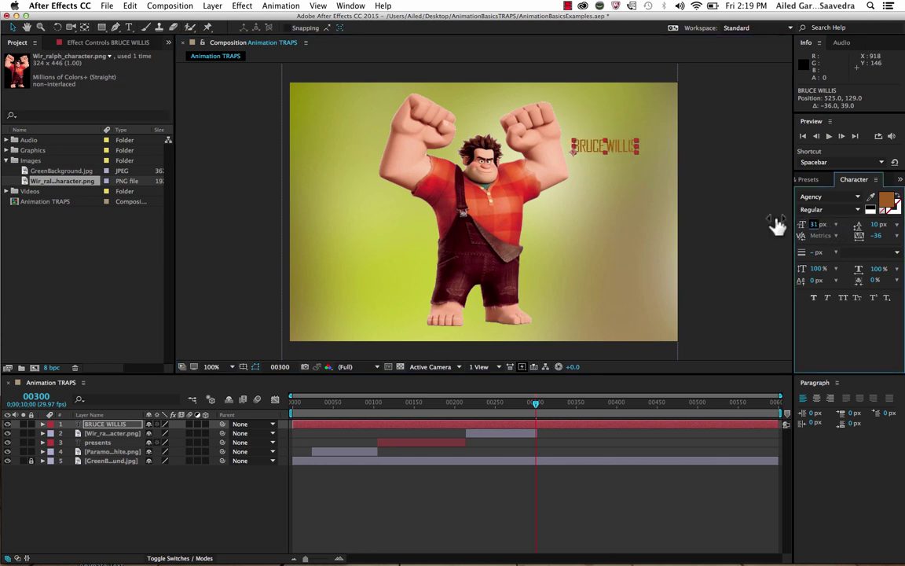
left_click(635, 152)
left_click_drag(631, 146, 632, 145)
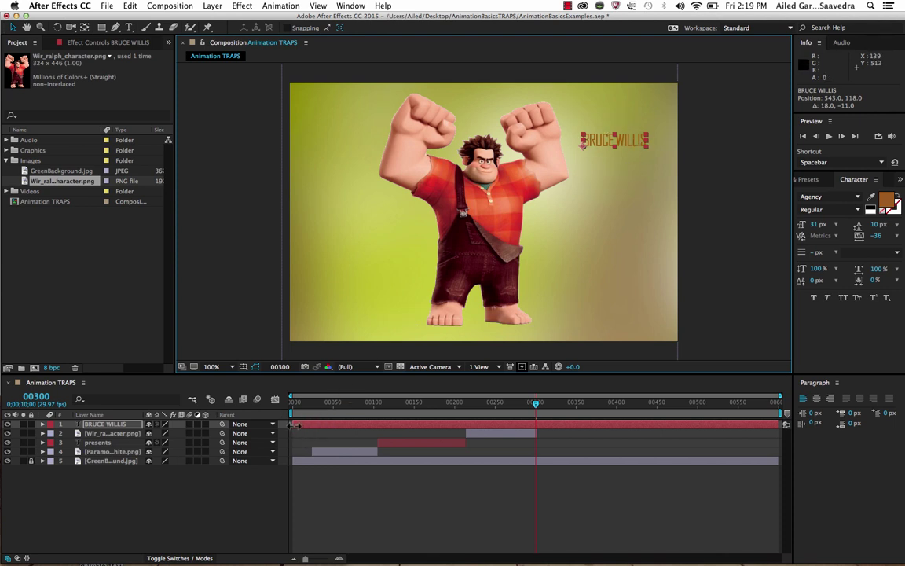
Step: Trim the BRUCE WILLIS layer to run from frame 301 to 367, and move the current time to frame 301
left_click_drag(295, 425, 537, 424)
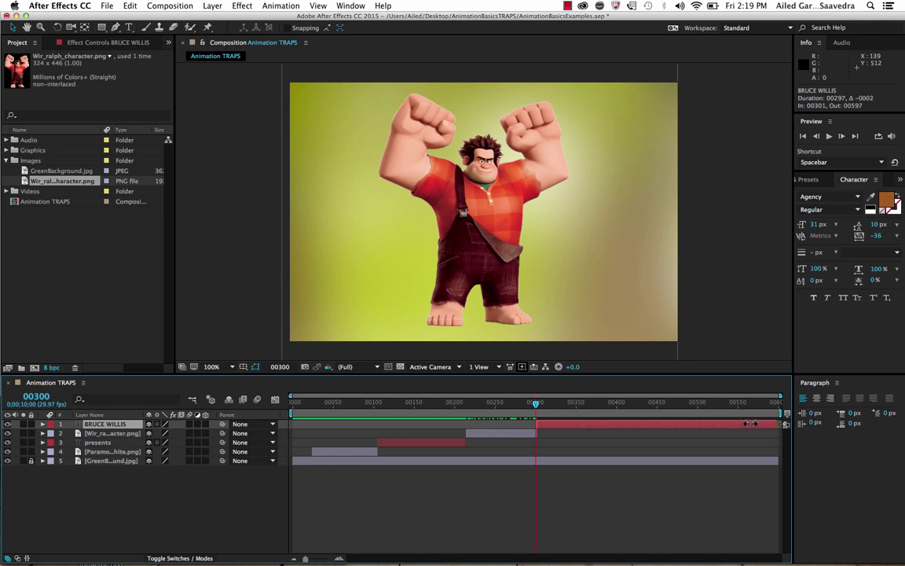
left_click_drag(750, 424, 590, 421)
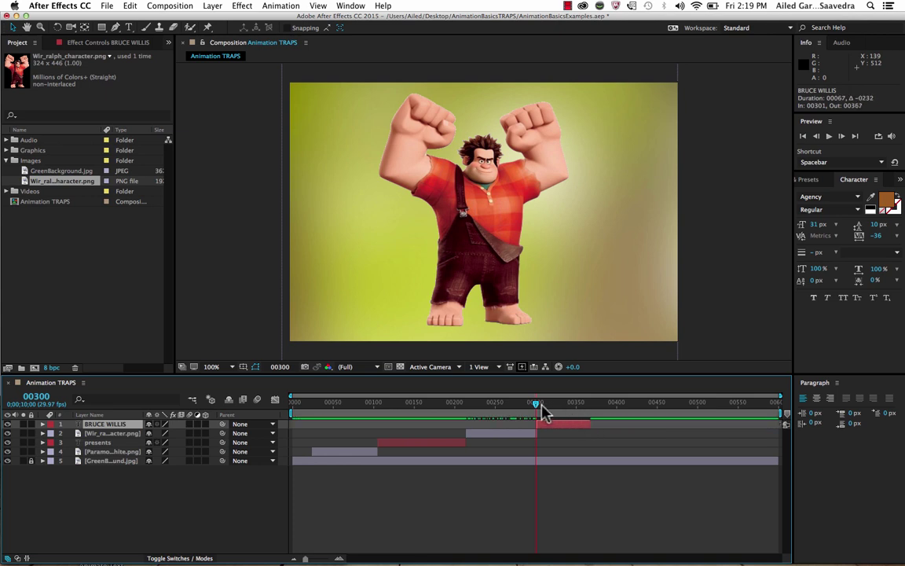
mouse_move(539, 403)
left_mouse_down()
mouse_move(583, 405)
mouse_move(537, 405)
left_mouse_up()
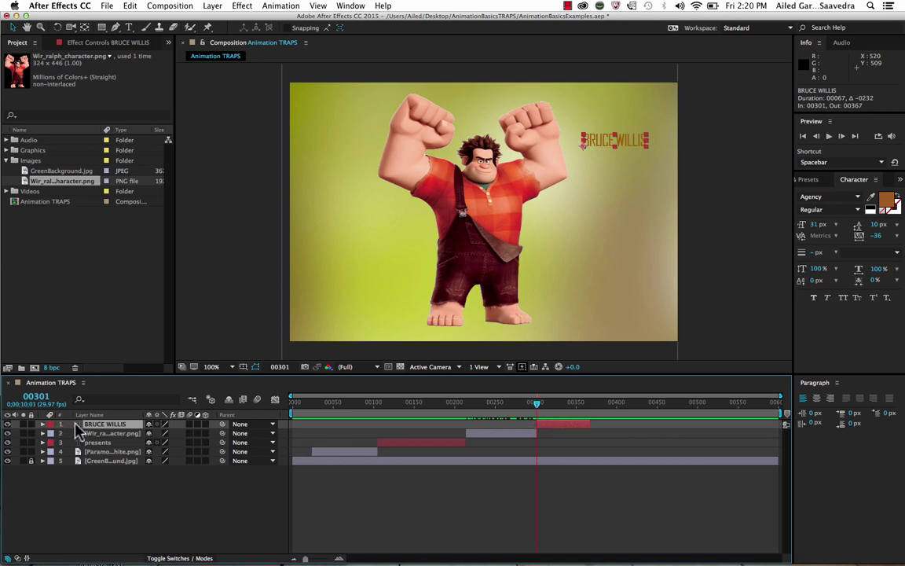
Step: Animate the BRUCE WILLIS layer's Opacity from 0% at frame 301 to 100% at frame 328
key("t")
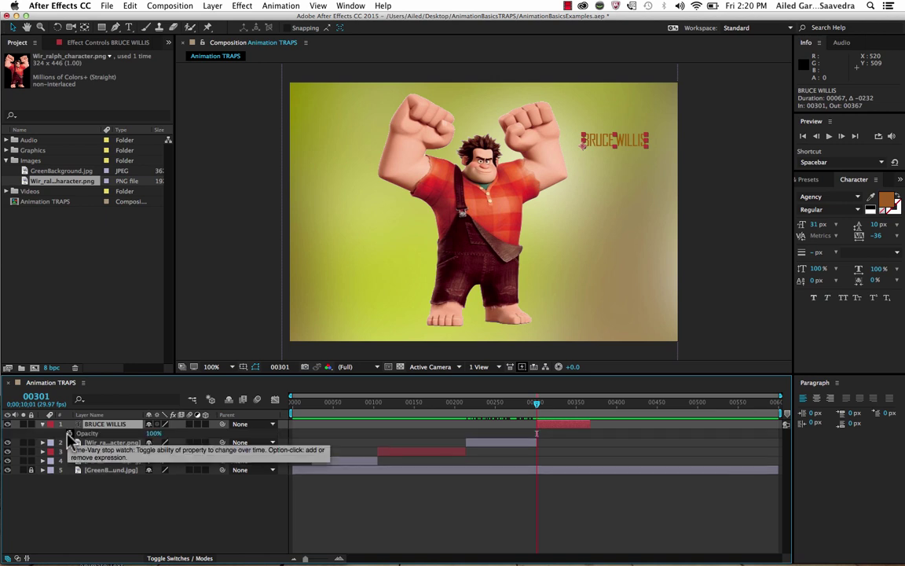
left_click(69, 434)
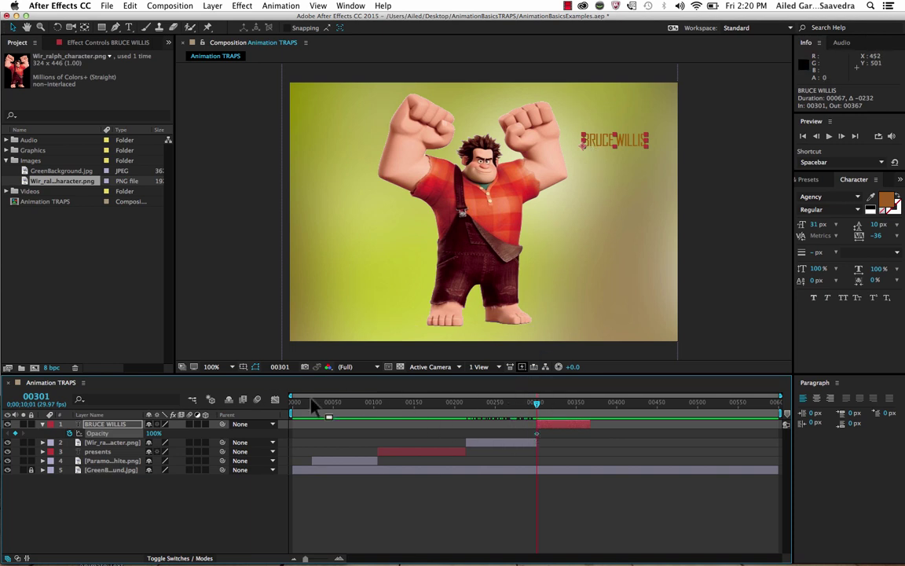
left_click(152, 433)
left_click_drag(134, 436, 117, 437)
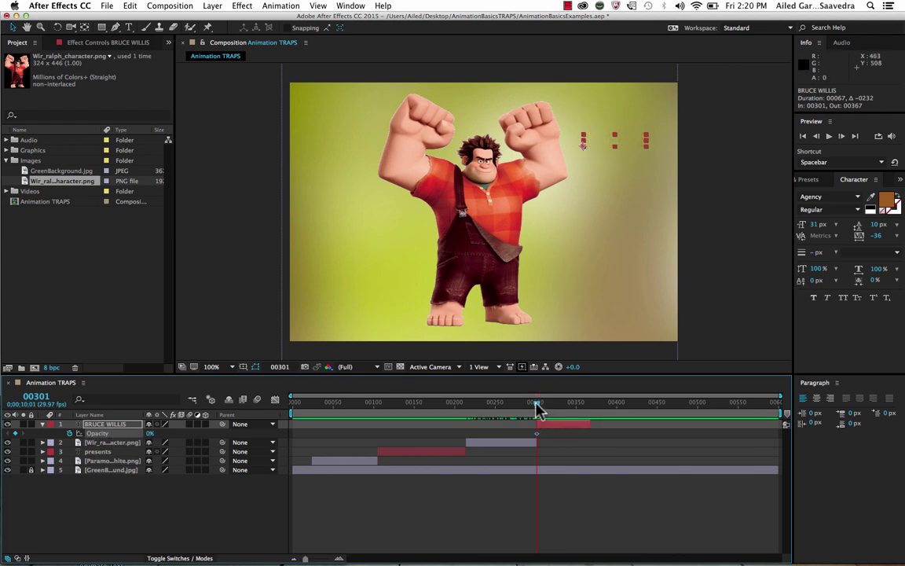
left_click_drag(537, 409, 559, 427)
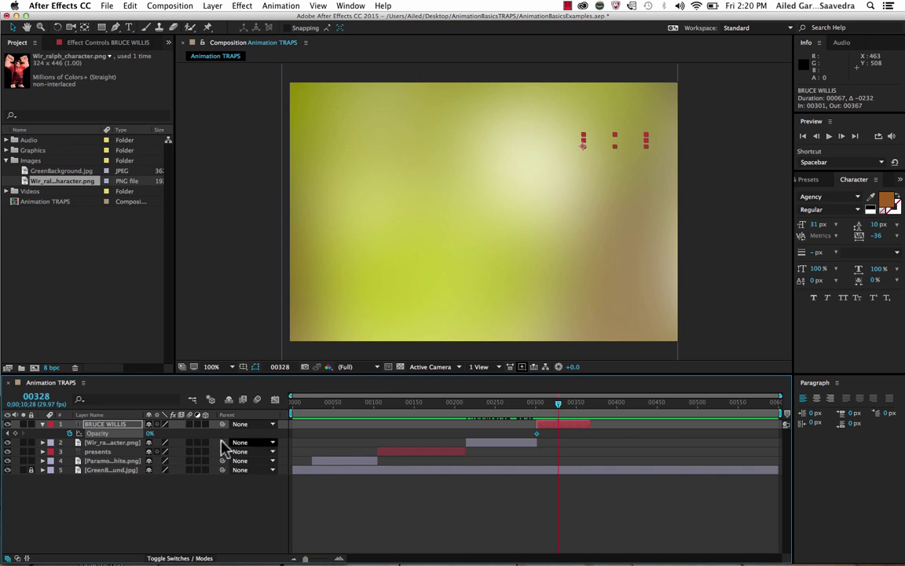
left_click_drag(154, 433, 420, 428)
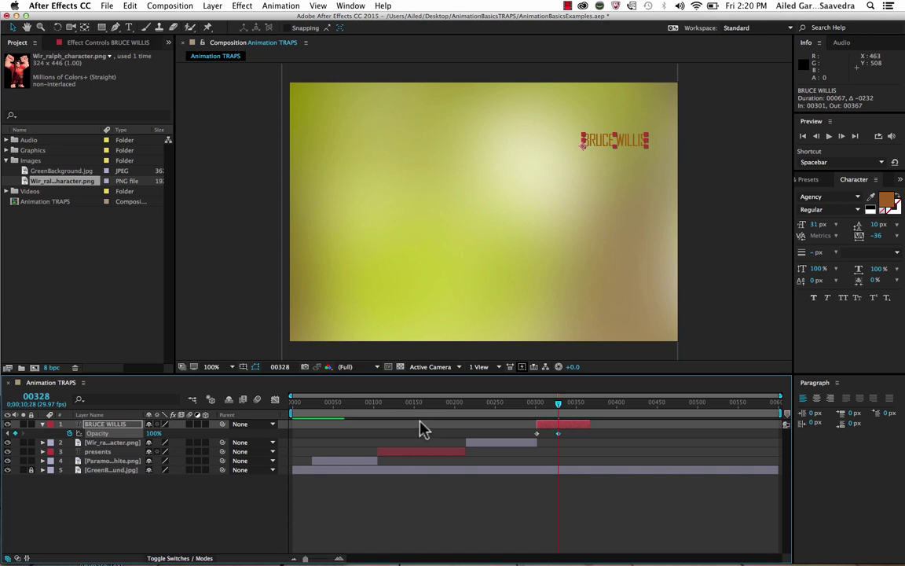
Step: Review the BRUCE WILLIS fade-in, collapse its properties, and return the current time to frame 0
left_click(536, 402)
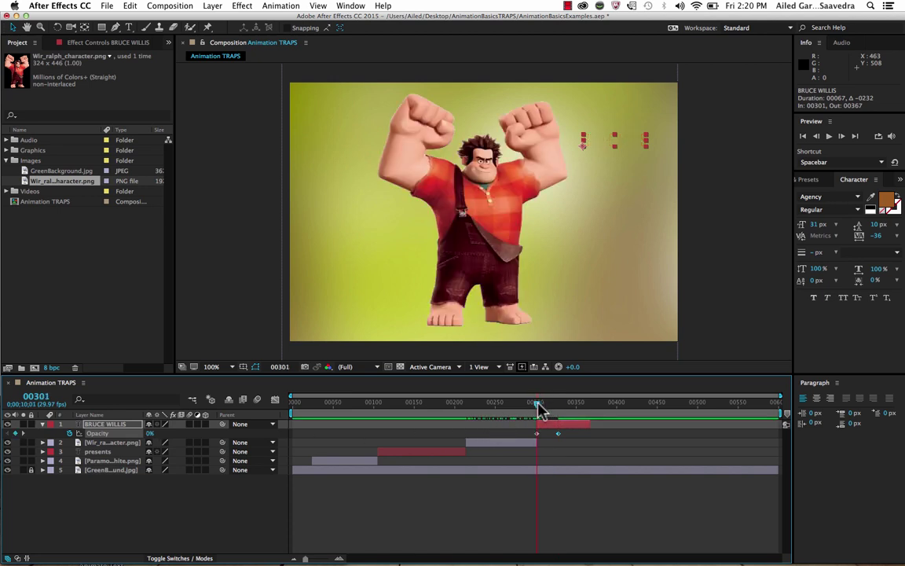
left_click_drag(539, 409, 589, 392)
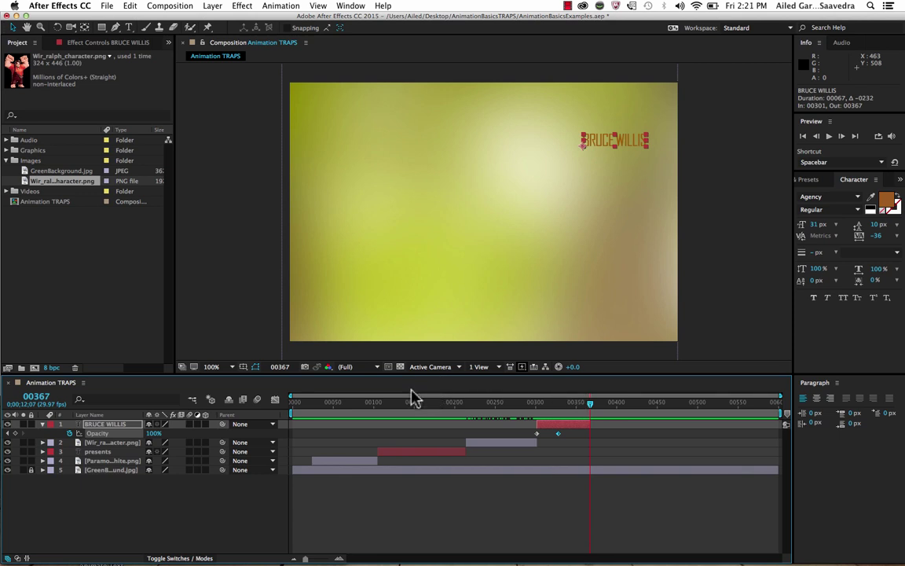
key("t")
left_click(593, 403)
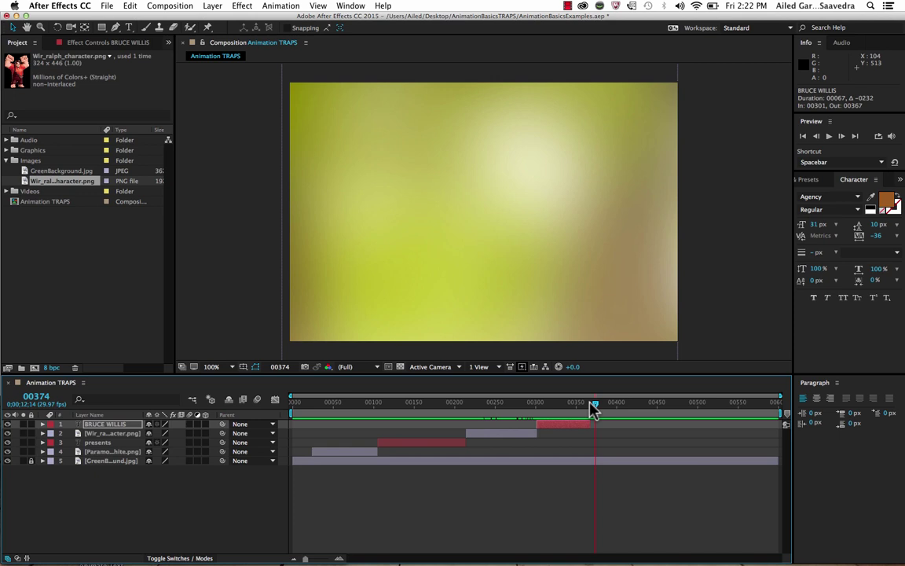
left_click(366, 403)
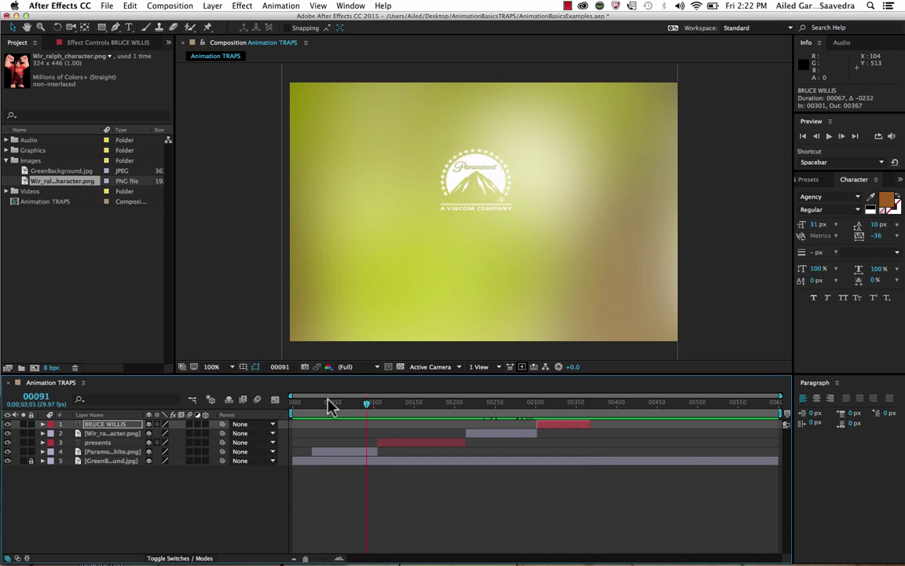
left_click(301, 404)
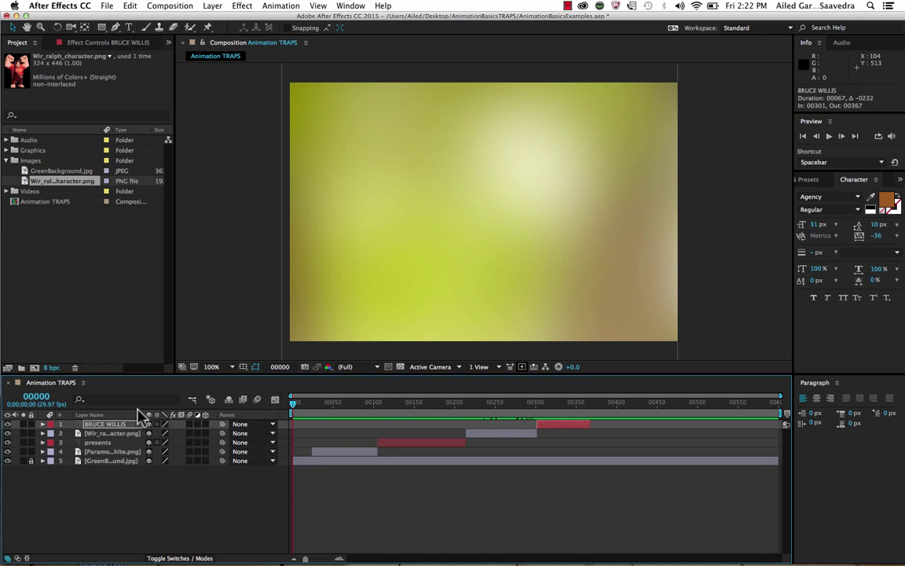
Step: Shift the BRUCE WILLIS layer earlier to run from frame 274 to 340, overlapping the character layer, and preview the overlap
left_click(554, 405)
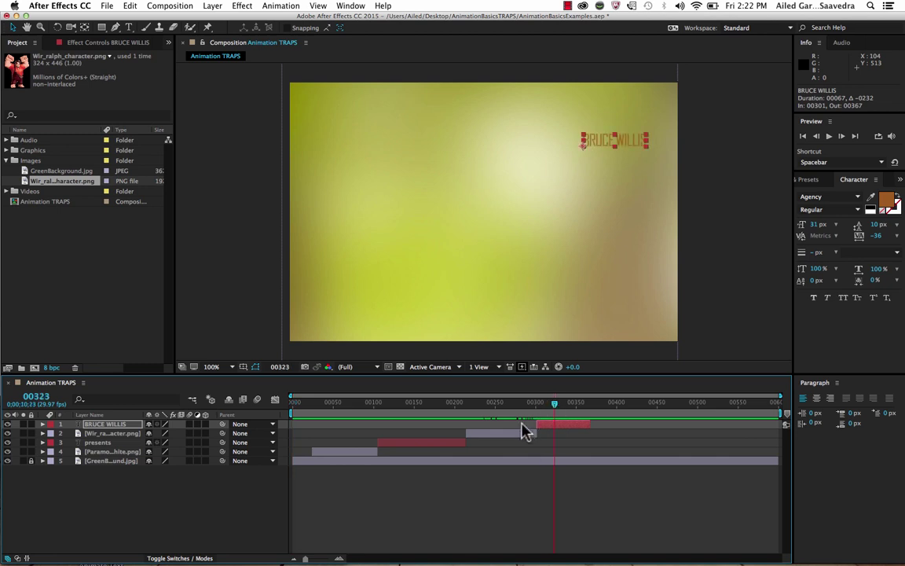
left_click(527, 405)
left_click(522, 405)
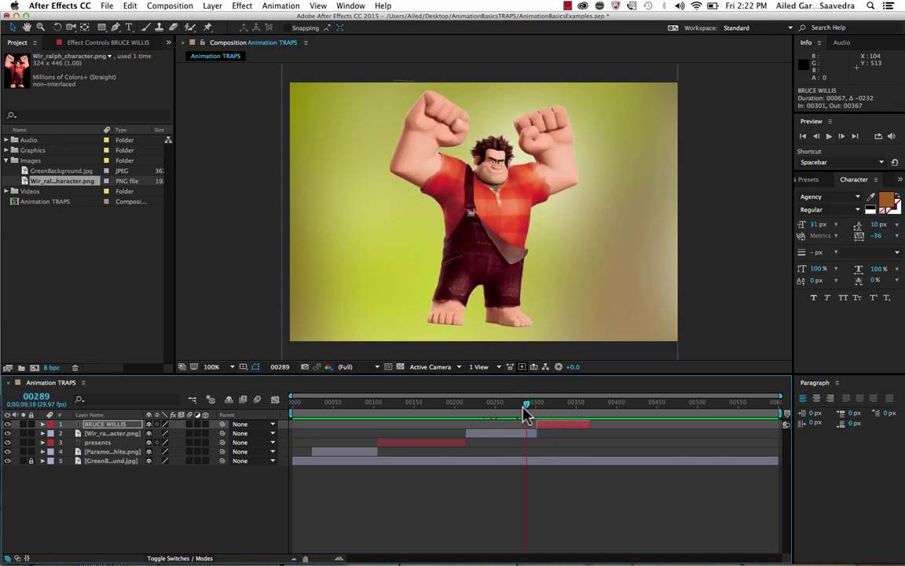
left_click_drag(561, 427, 524, 433)
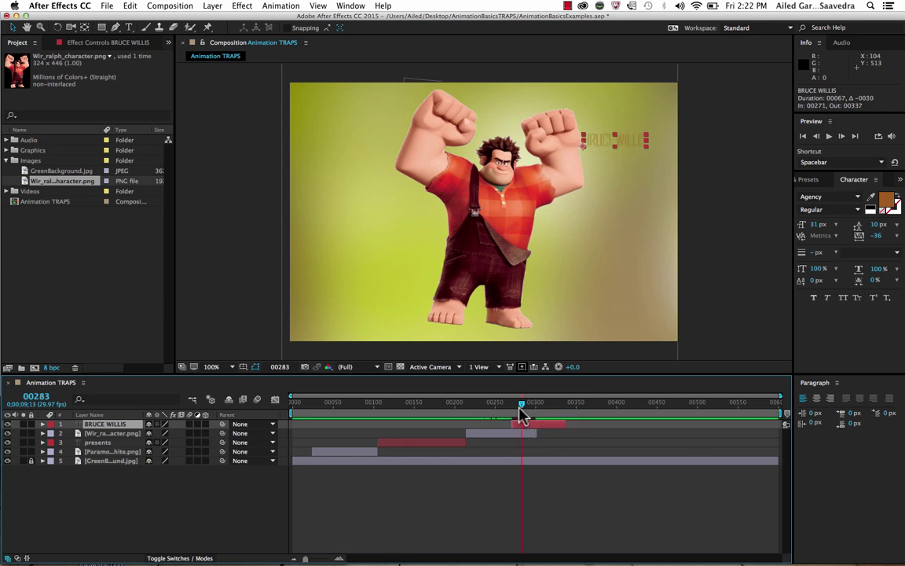
left_click(496, 404)
key("space")
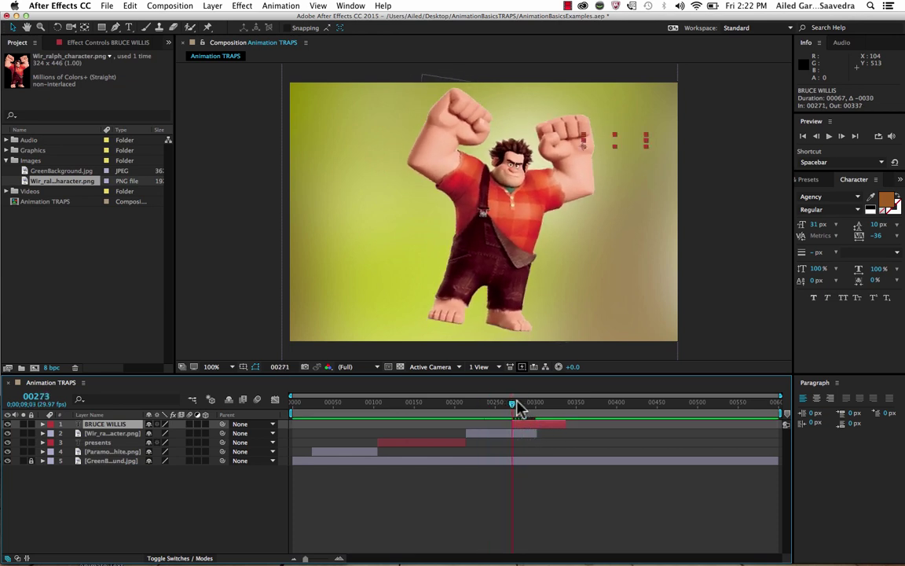
mouse_move(539, 406)
left_mouse_down()
mouse_move(513, 408)
mouse_move(546, 405)
mouse_move(534, 430)
mouse_move(495, 408)
mouse_move(530, 422)
left_mouse_up()
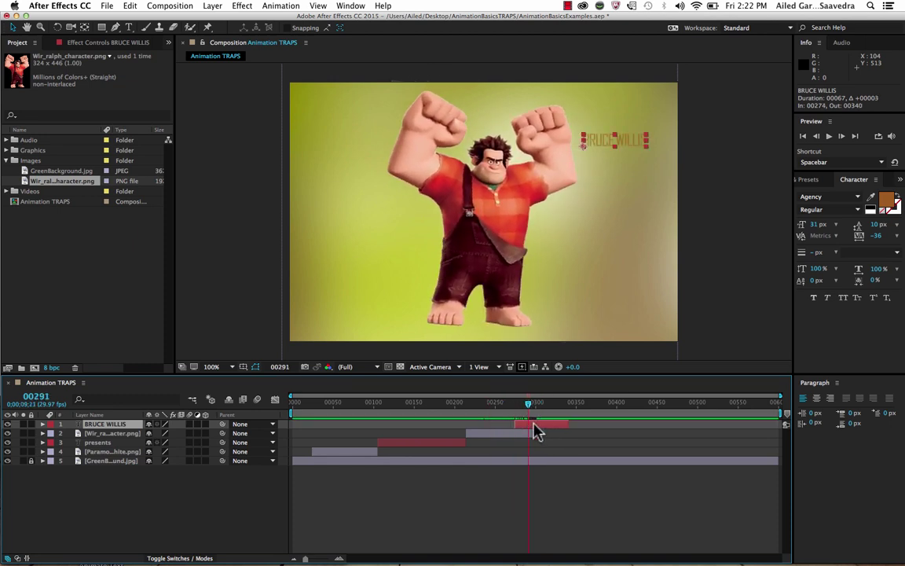
Step: Reveal the BRUCE WILLIS layer's Transform properties and move its 100% Opacity keyframe to frame 293
left_click(42, 424)
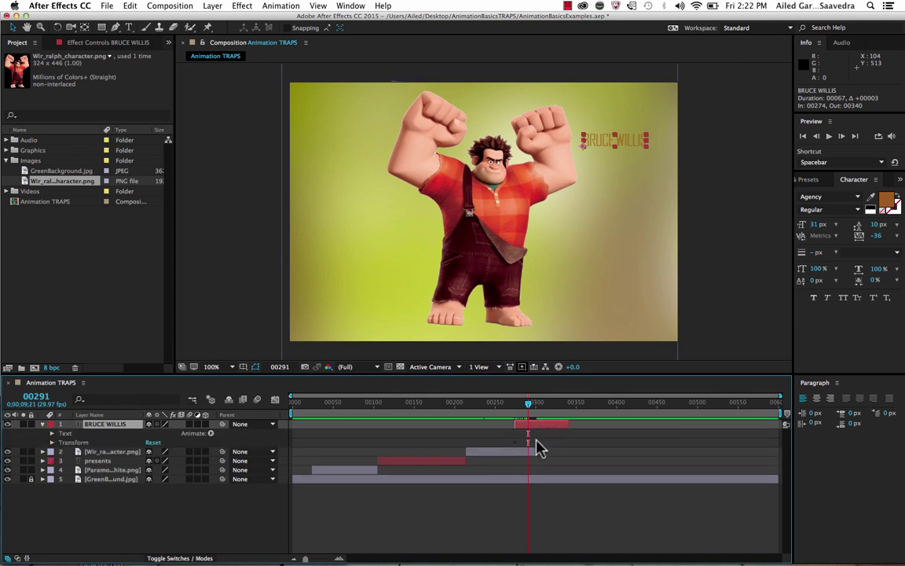
mouse_move(530, 410)
left_mouse_down()
mouse_move(519, 409)
mouse_move(534, 406)
left_mouse_up()
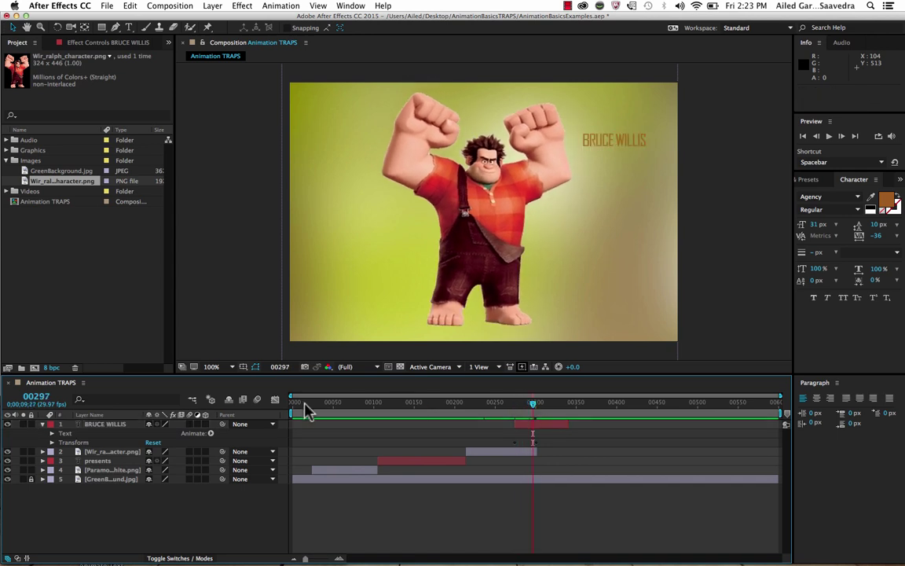
left_click(52, 442)
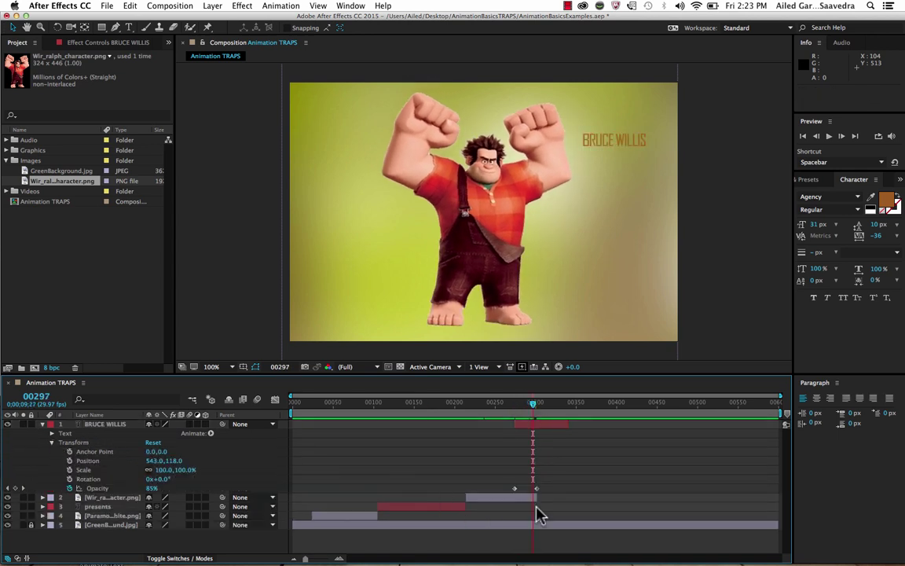
left_click_drag(536, 488, 530, 488)
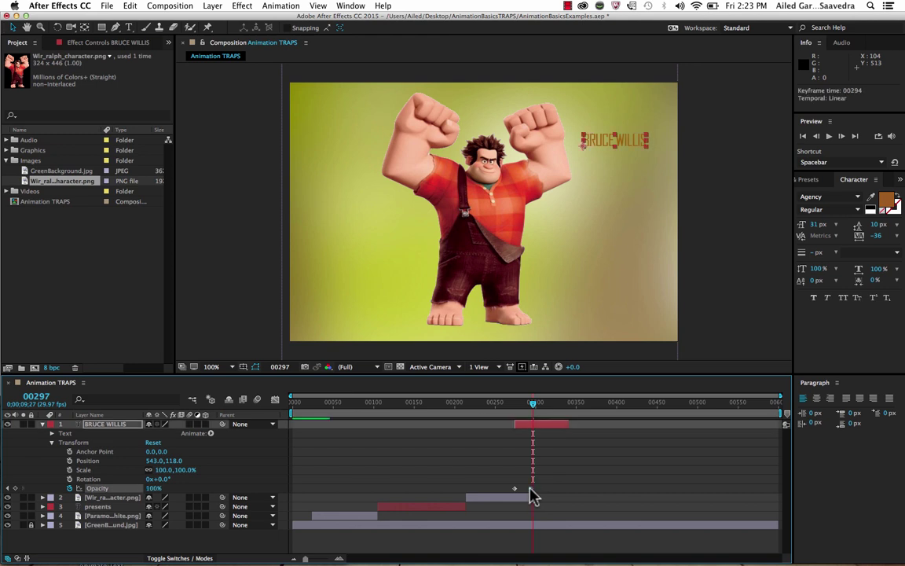
left_click(517, 407)
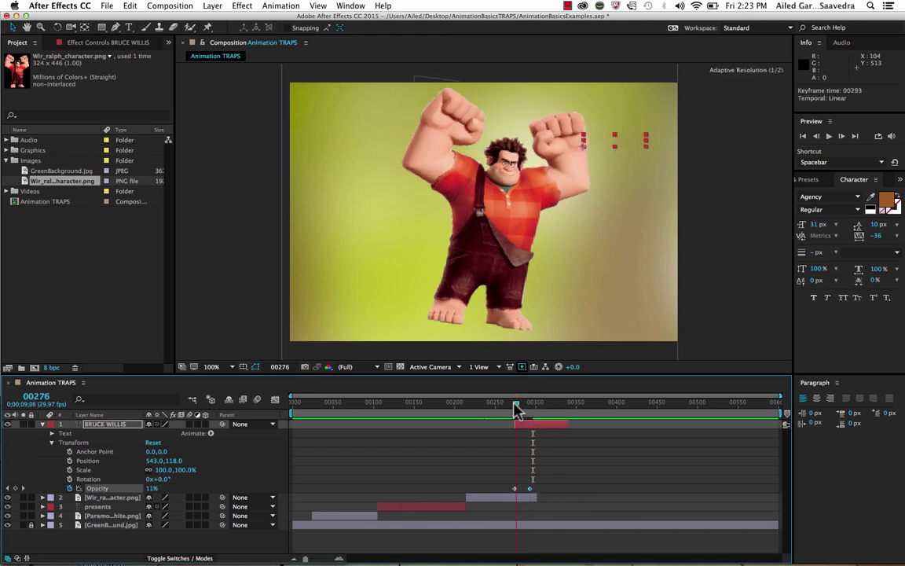
left_click_drag(517, 411, 523, 407)
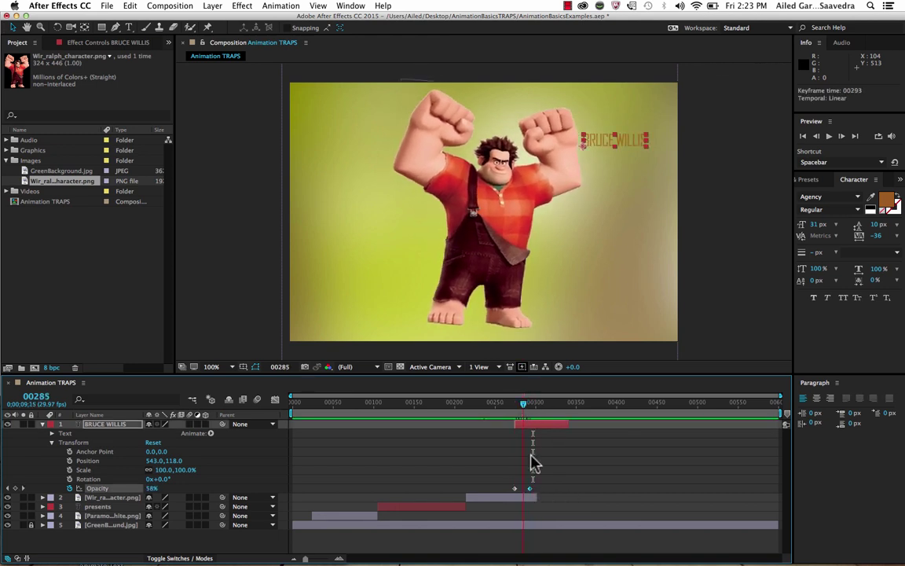
Step: Move the 100% Opacity keyframe of BRUCE WILLIS to frame 286 and preview the quicker fade-in
left_click_drag(527, 488, 524, 488)
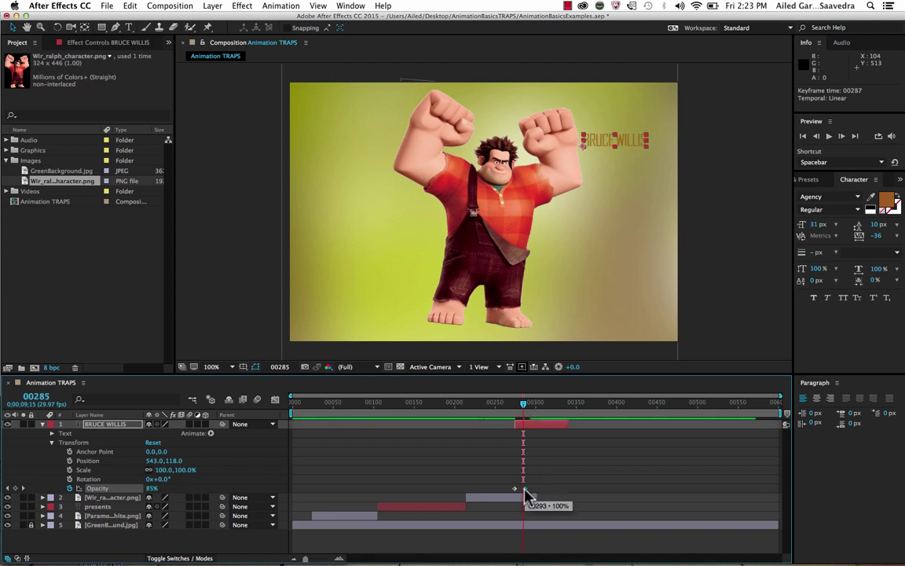
left_click(512, 409)
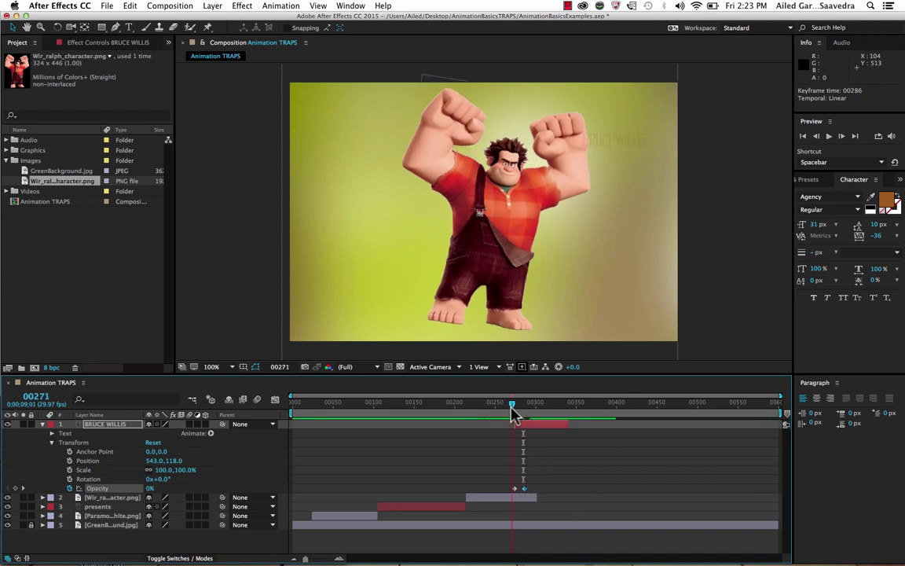
key("space")
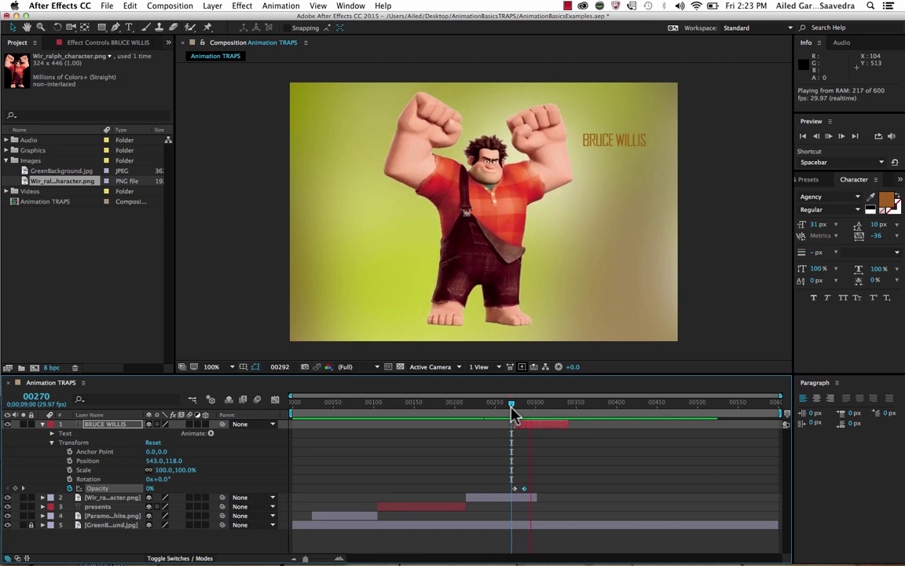
key("space")
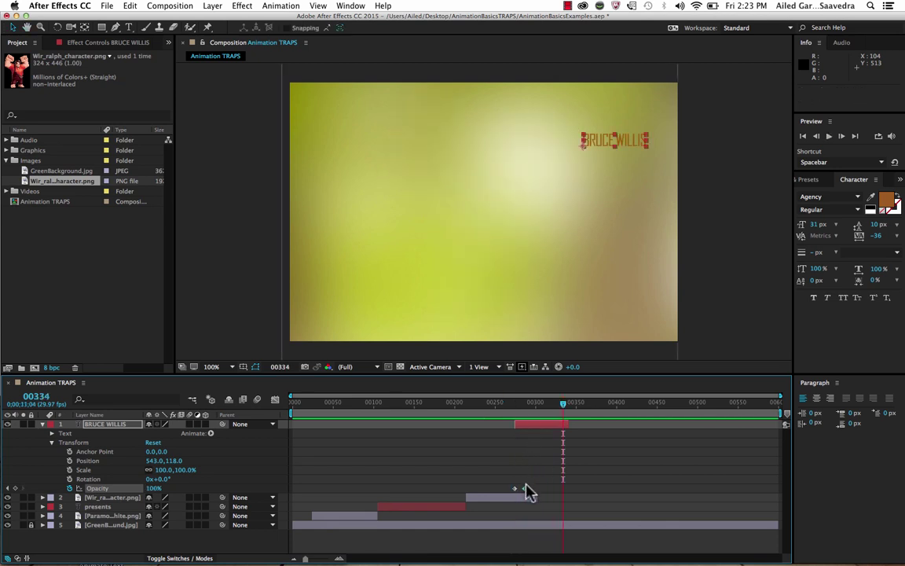
Step: Move the 100% Opacity keyframe of BRUCE WILLIS to frame 300 and preview the slower fade-in
left_click_drag(525, 489, 537, 491)
left_click(504, 404)
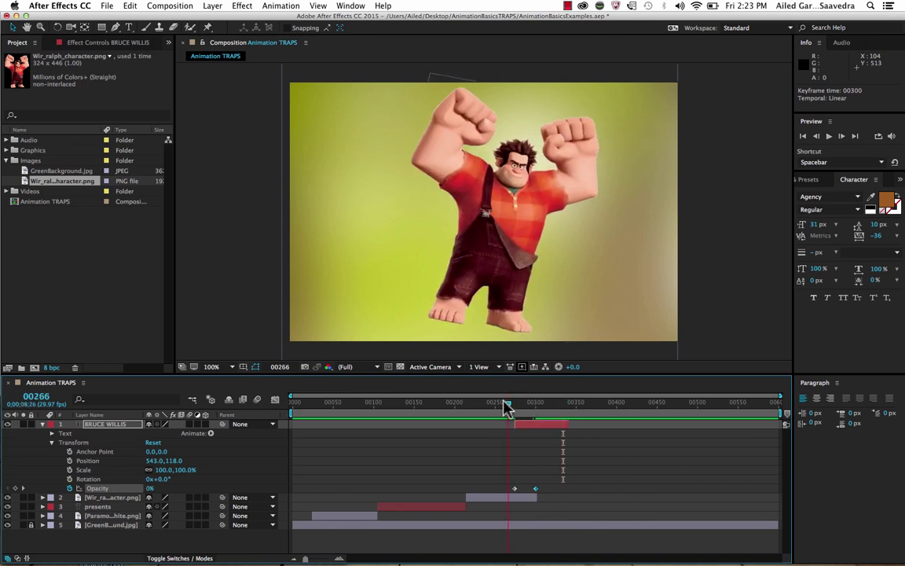
key("space")
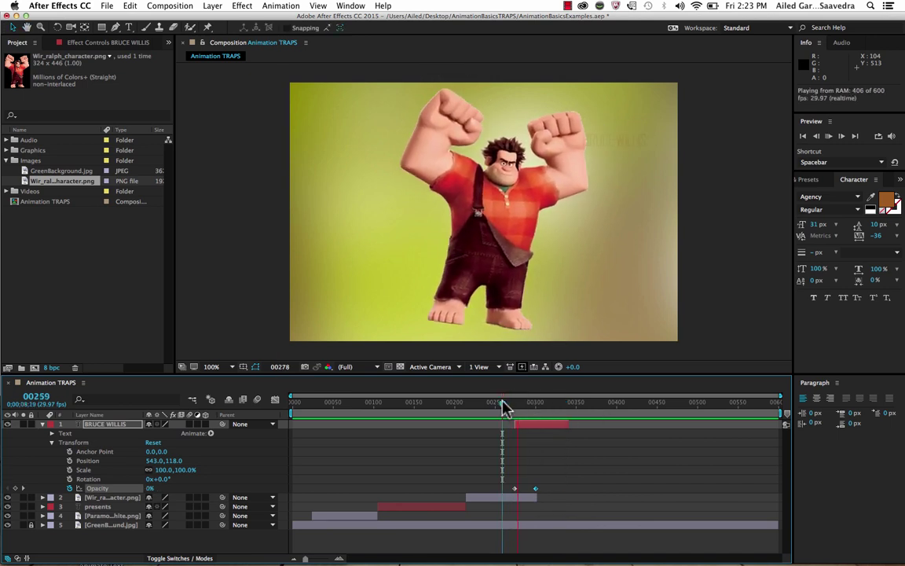
key("space")
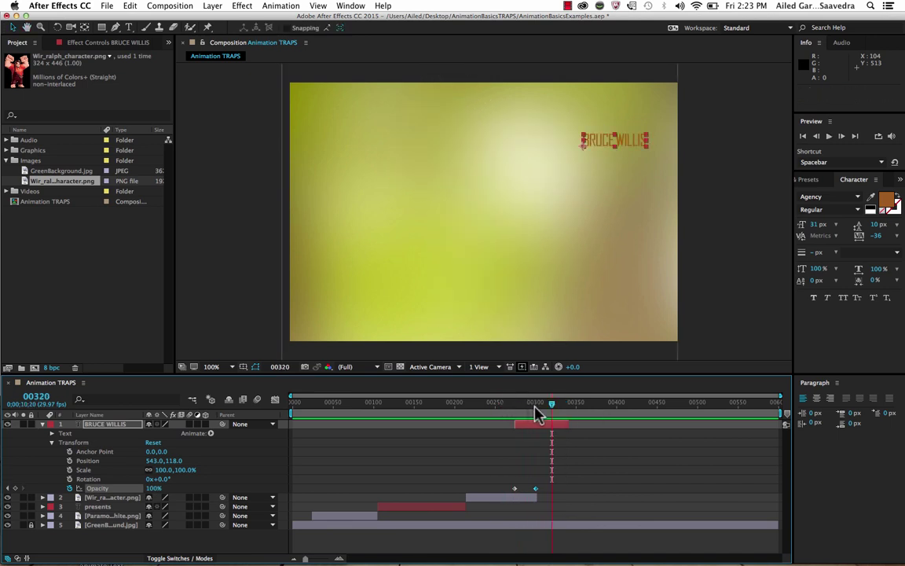
Step: Try shifting the BRUCE WILLIS layer in time and undo the layer time change
left_click(515, 425)
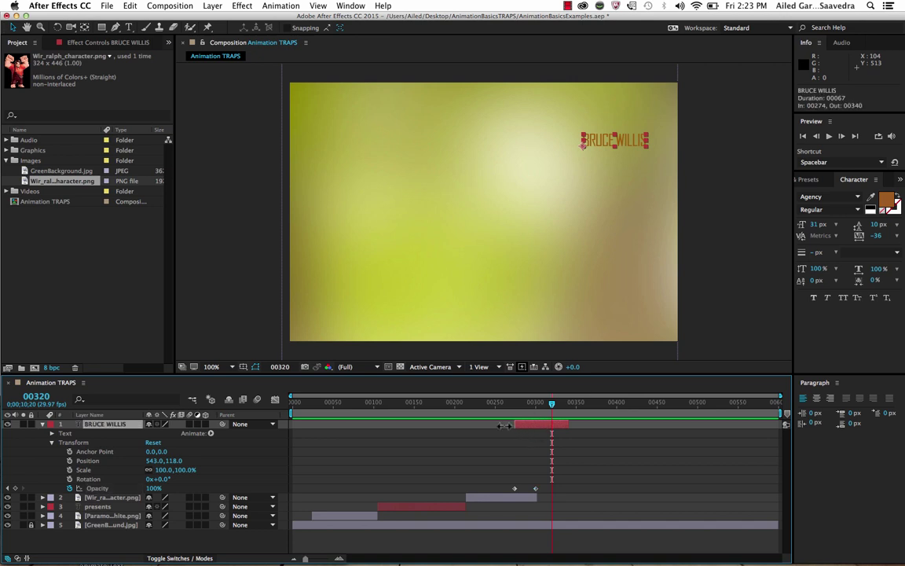
mouse_move(506, 425)
left_mouse_down()
mouse_move(485, 426)
mouse_move(515, 424)
left_mouse_up()
key("super+z")
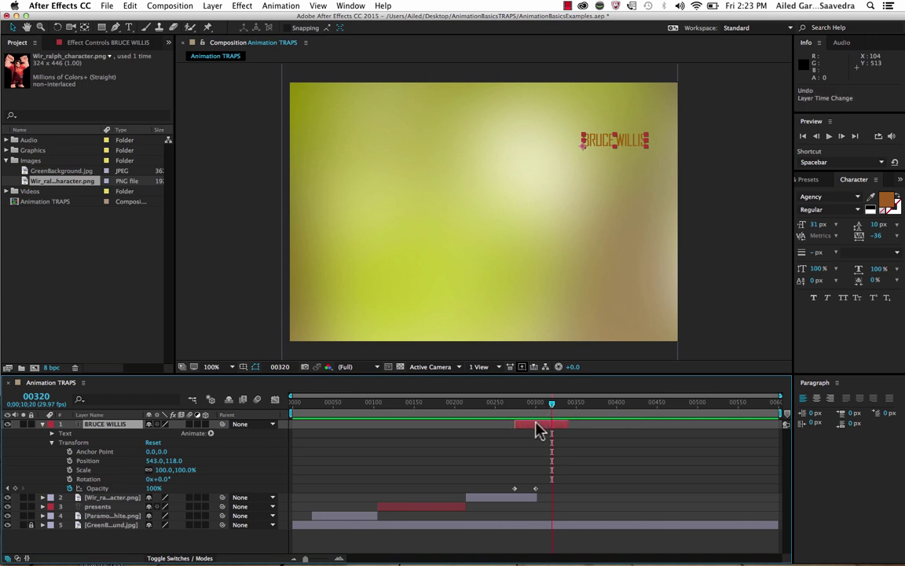
mouse_move(539, 431)
left_mouse_down()
mouse_move(503, 427)
mouse_move(538, 428)
mouse_move(527, 429)
left_mouse_up()
left_click_drag(518, 424, 531, 425)
Step: Collapse the BRUCE WILLIS layer's properties and return the current time to frame 0
left_click(47, 429)
left_click(44, 425)
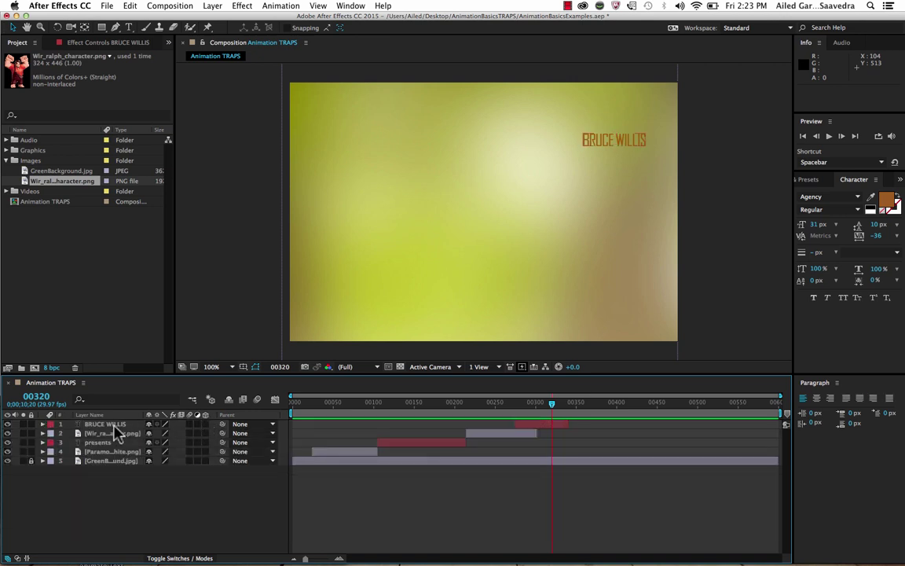
left_click_drag(113, 426, 114, 451)
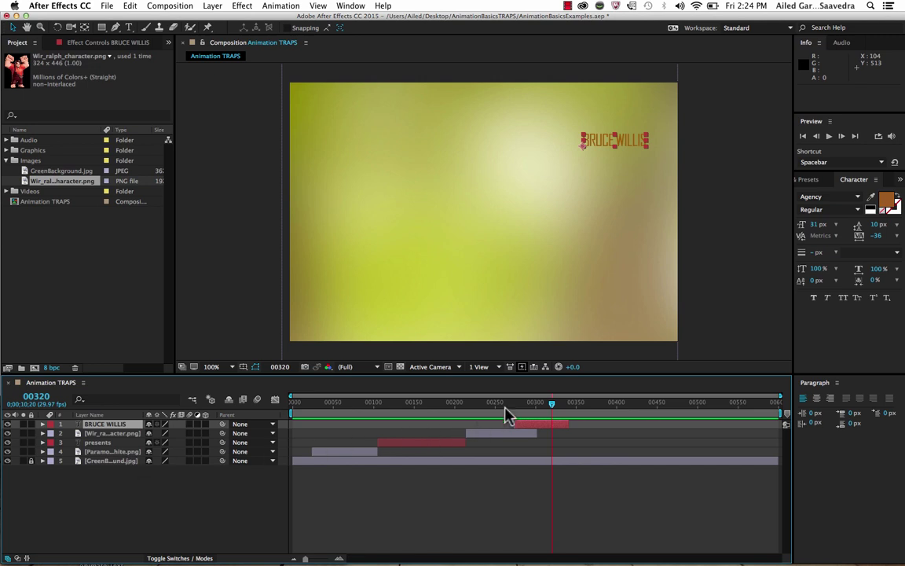
left_click_drag(507, 416, 292, 403)
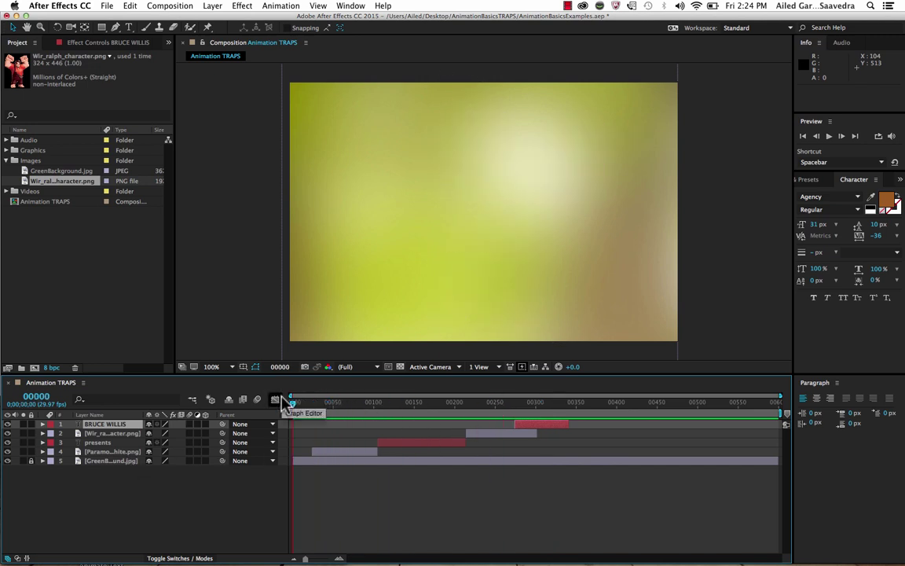